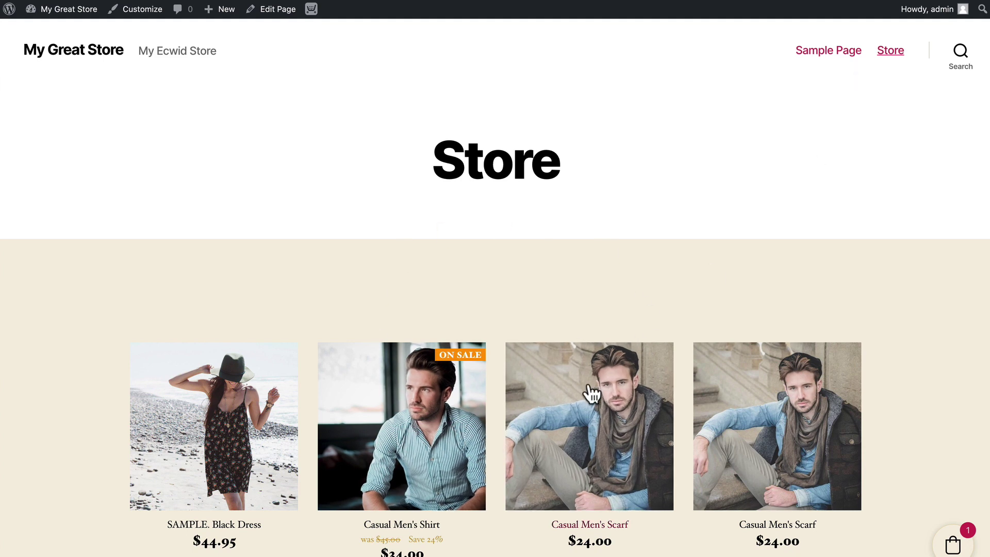
- Scroll down and back up the live Store page to review its products
scroll(585, 386, down, 10)
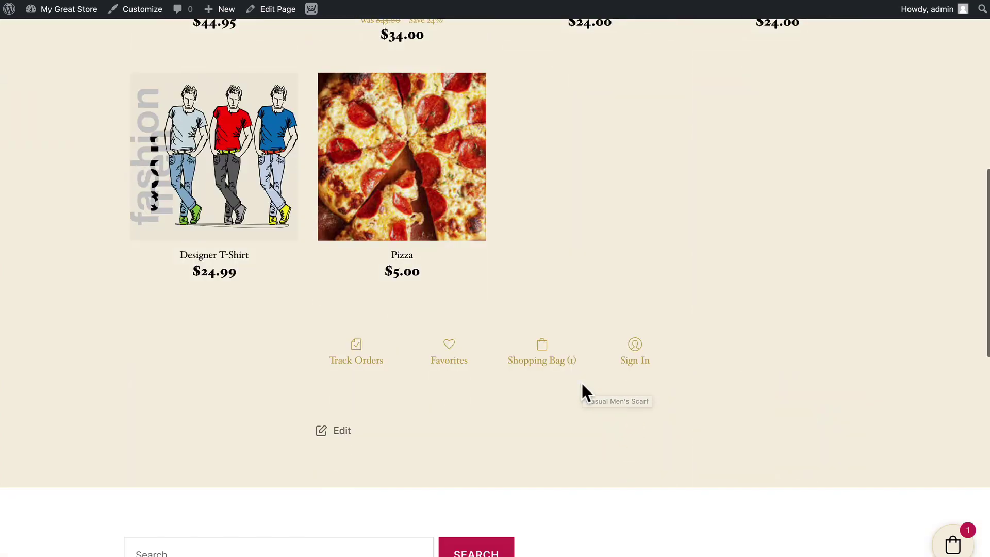
scroll(582, 385, up, 10)
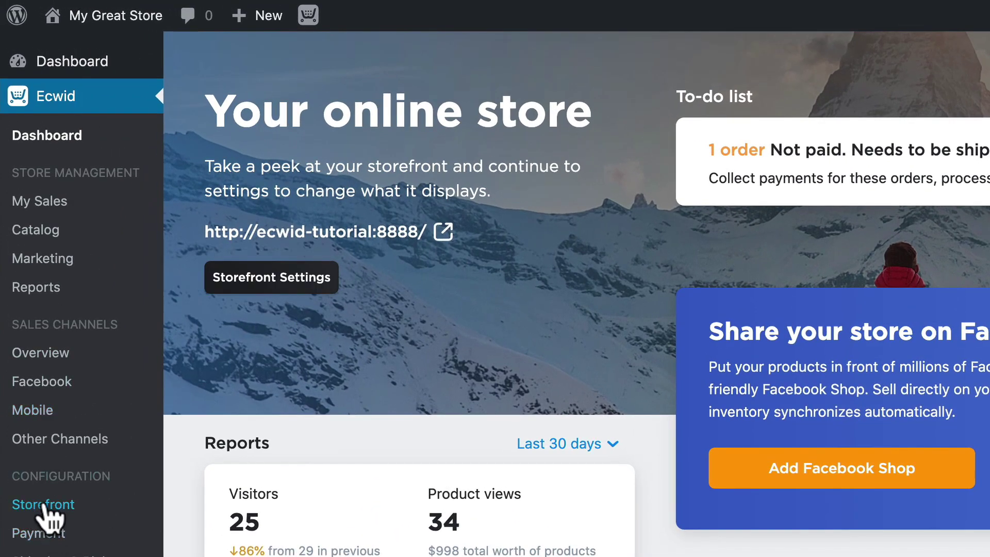
- Open Ecwid's Storefront settings and scroll down to the Design and content section
click(38, 510)
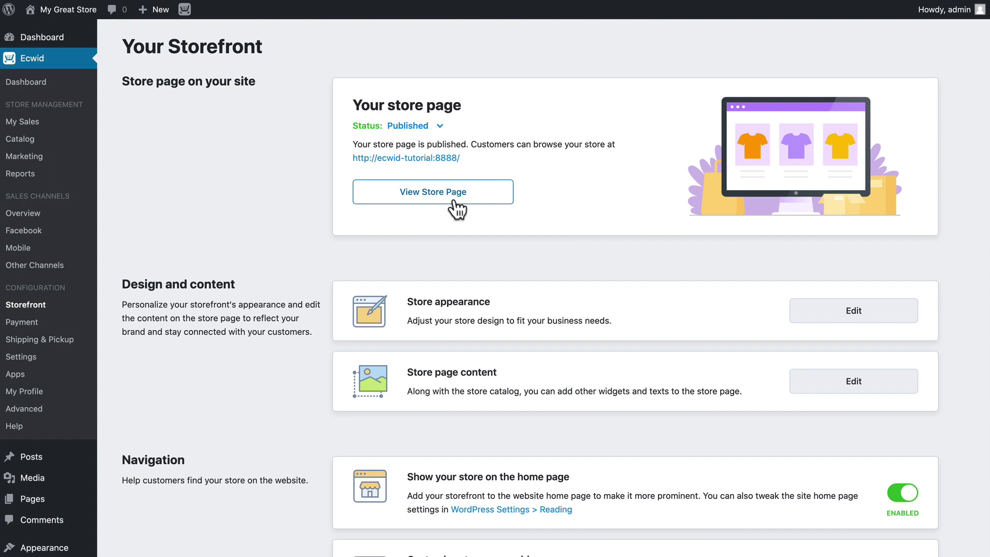
scroll(263, 243, down, 3)
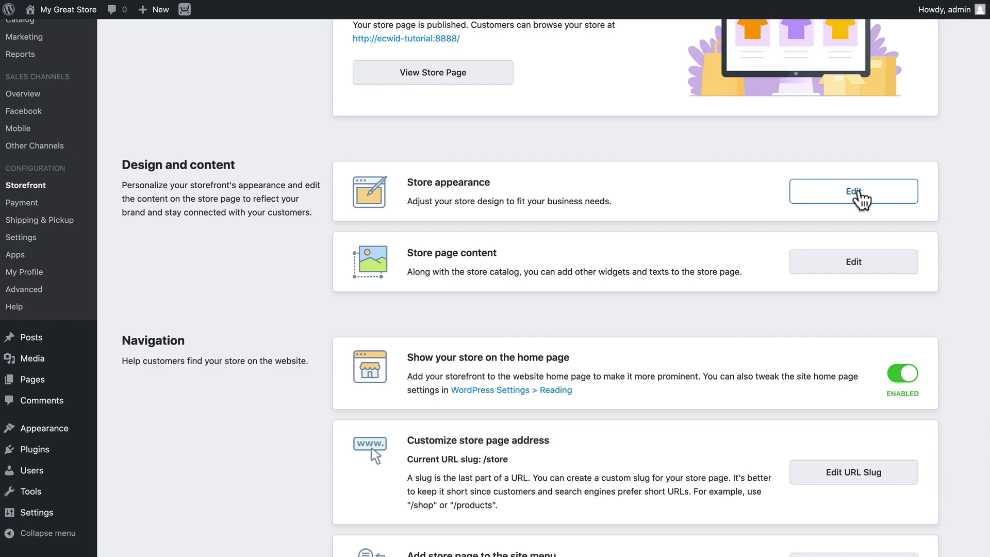
- Edit the Store page, check the Store Home Page block's options, then open the block inserter
click(855, 192)
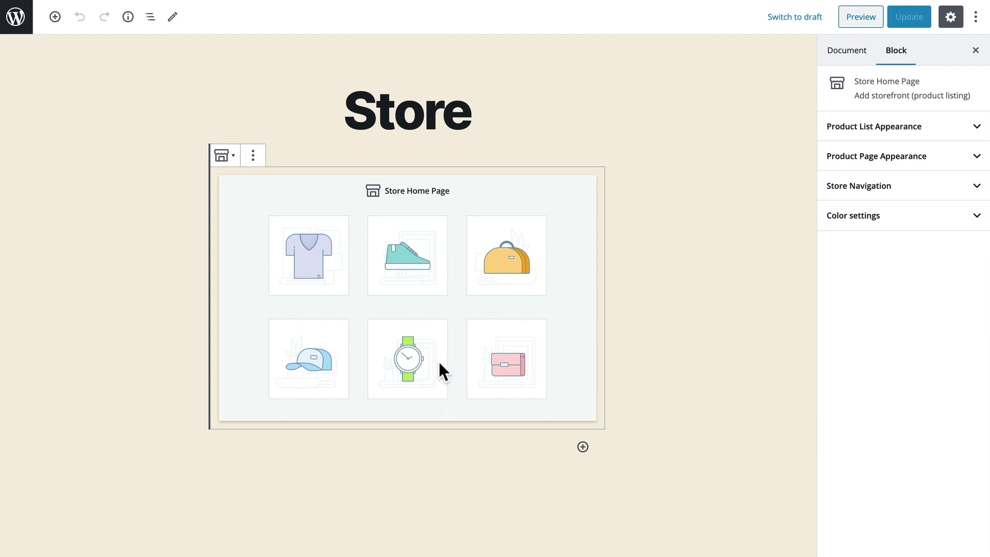
click(253, 155)
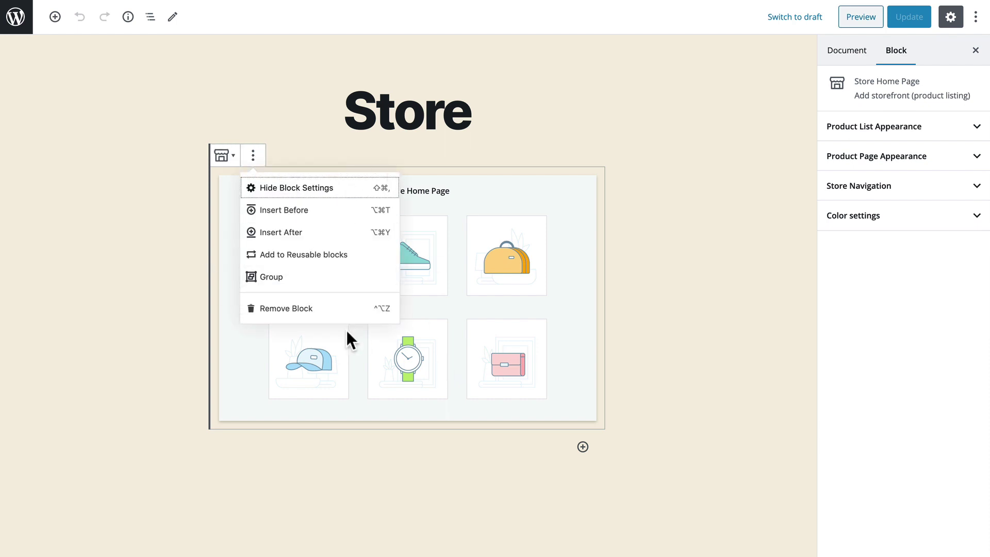
click(455, 323)
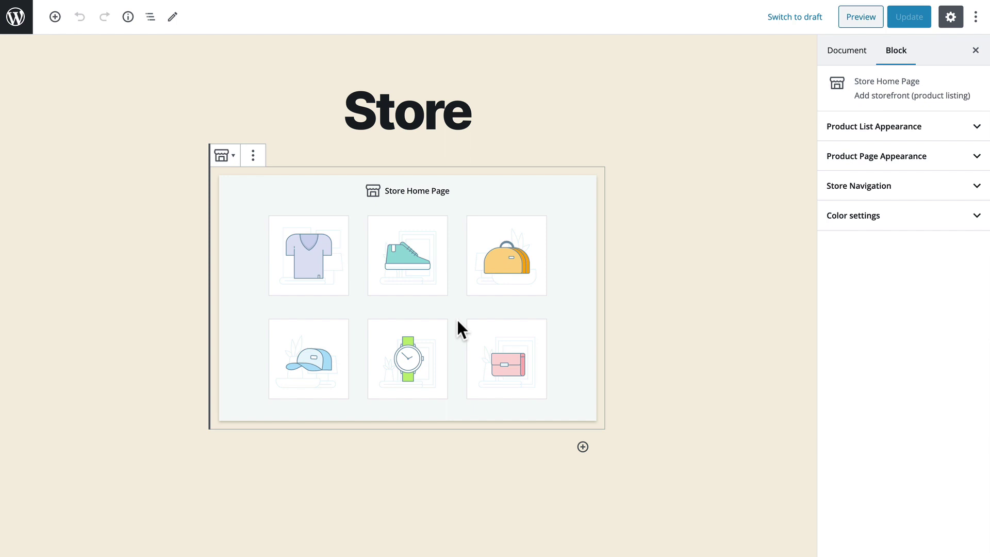
click(583, 447)
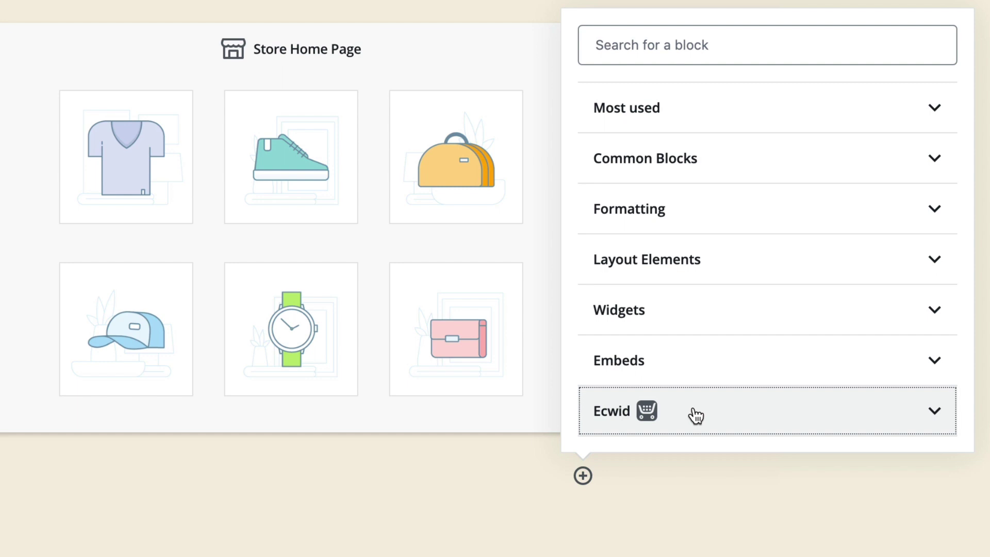
- Insert an Ecwid Product Search Box block and move it above Store Home Page
click(696, 416)
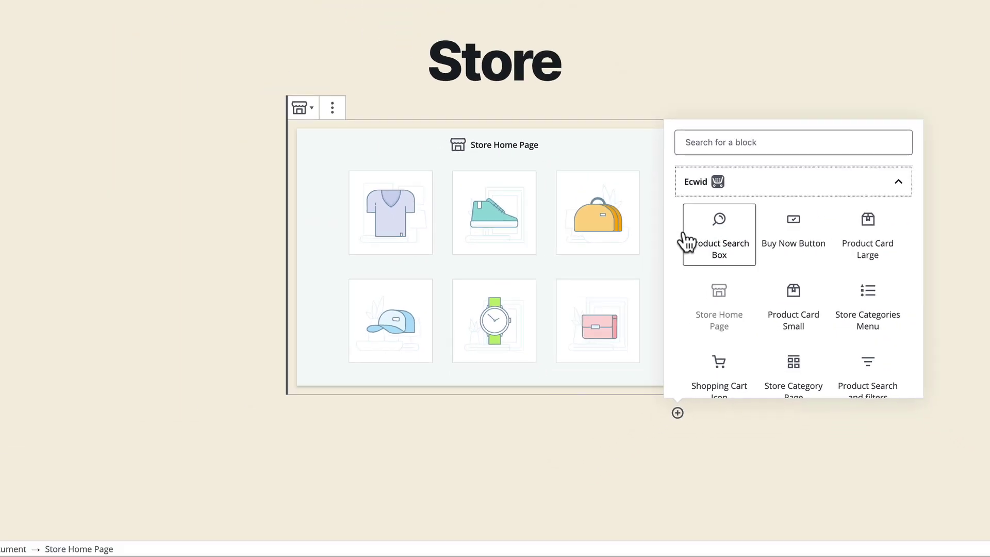
click(718, 229)
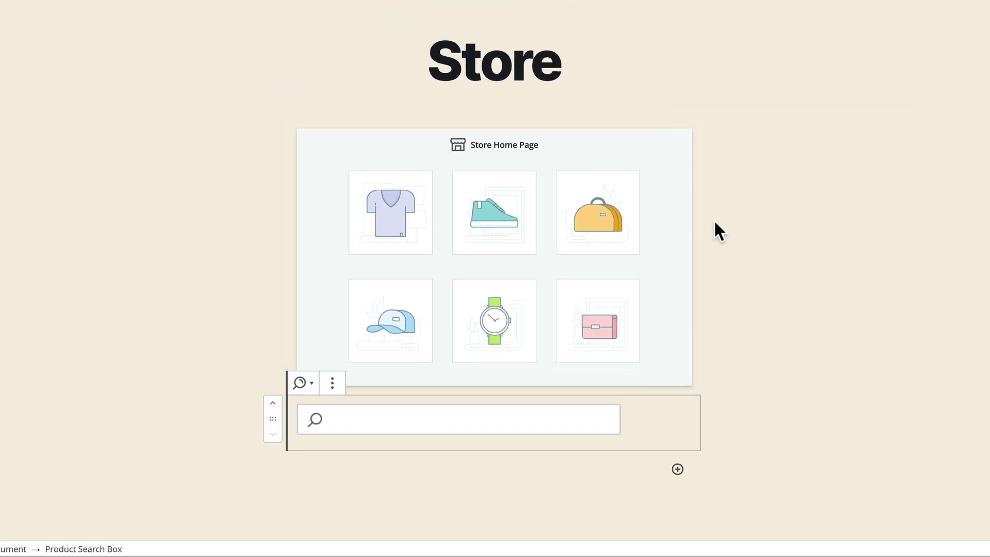
click(272, 403)
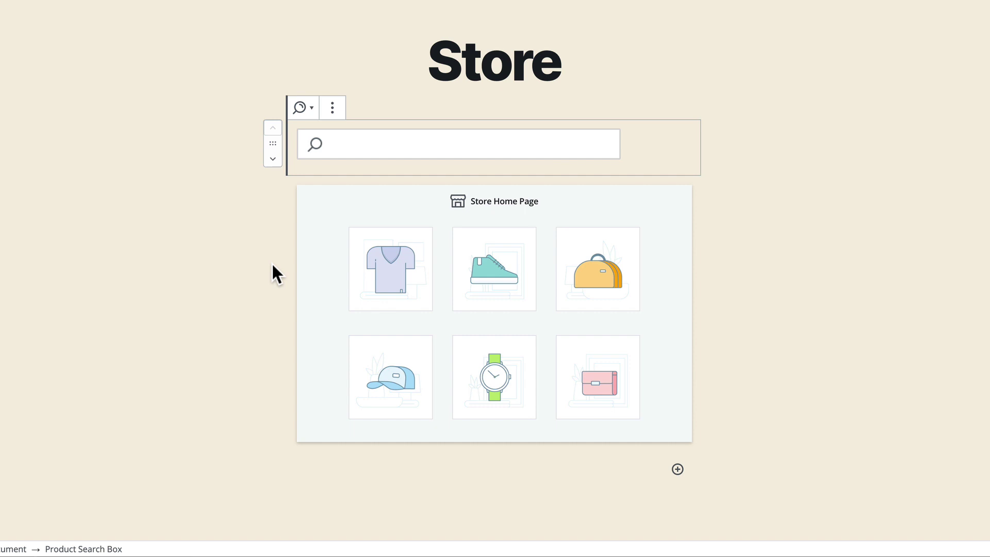
- Update the Store page, then preview it and search the store for 'scarf'
click(917, 15)
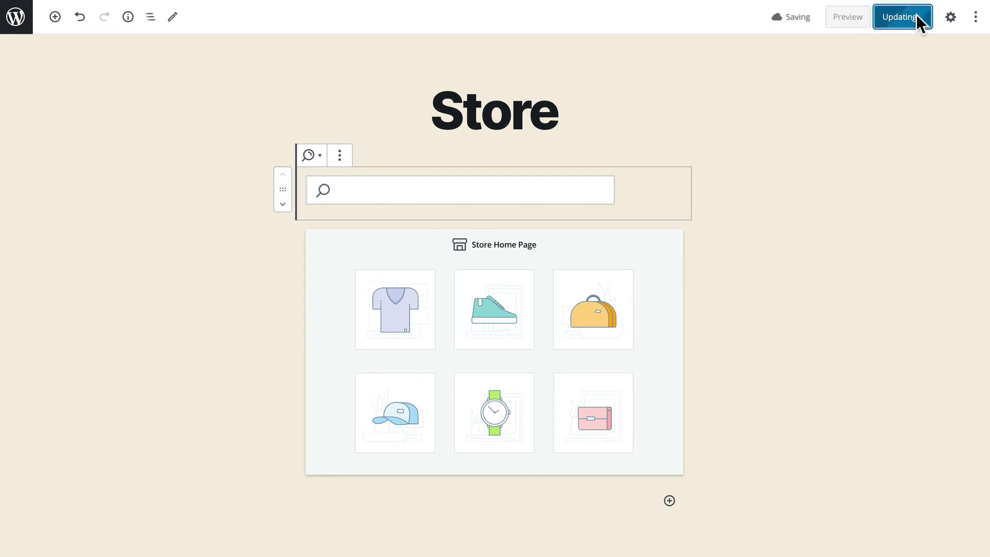
click(880, 20)
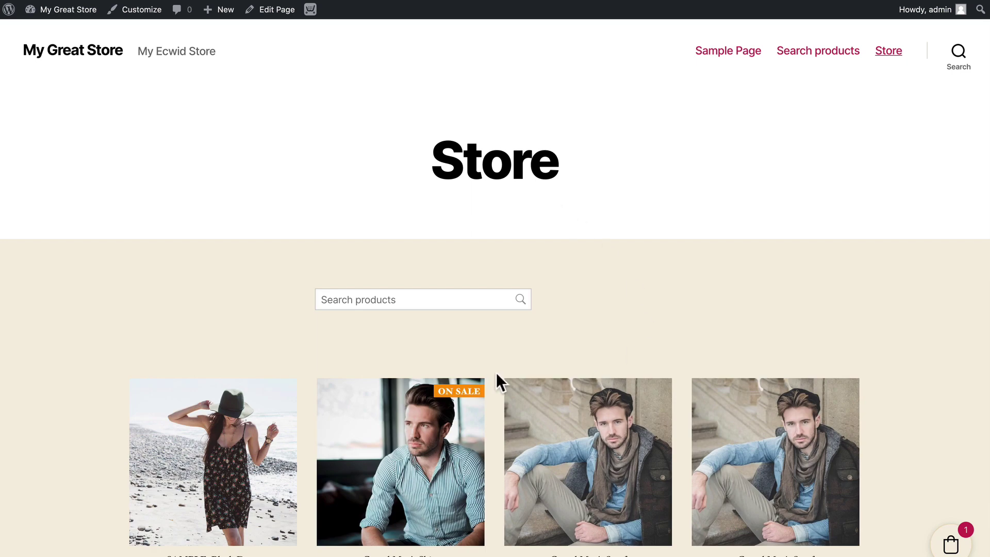
scroll(496, 376, down, 5)
scroll(497, 376, up, 5)
click(332, 303)
text(scarf)
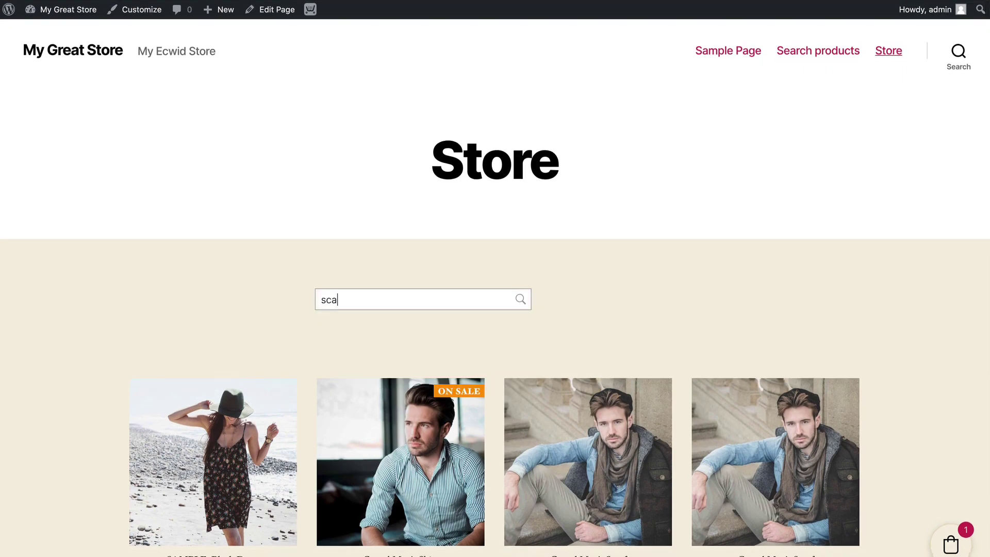
key(Return)
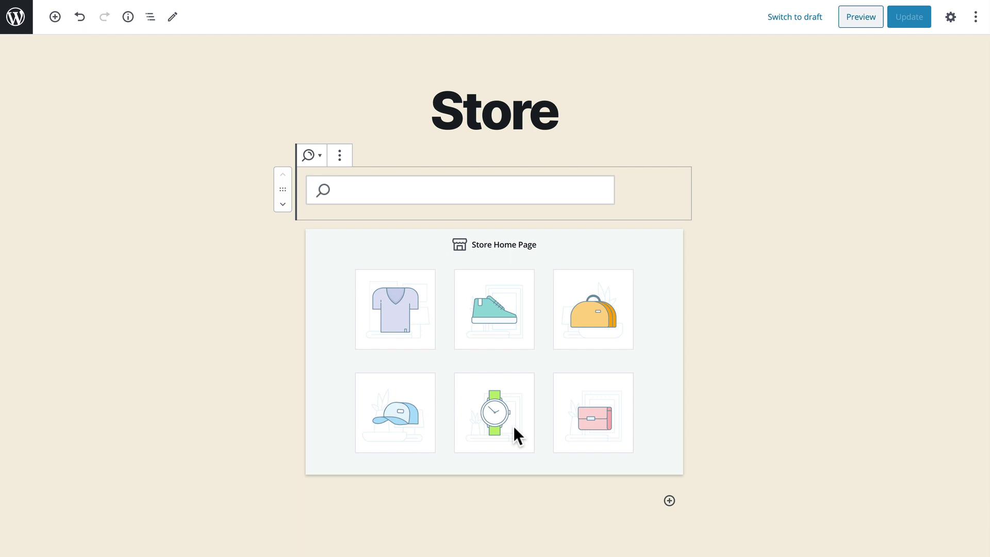
- Delete the Product Search Box block from the Store page
key(super+shift+comma)
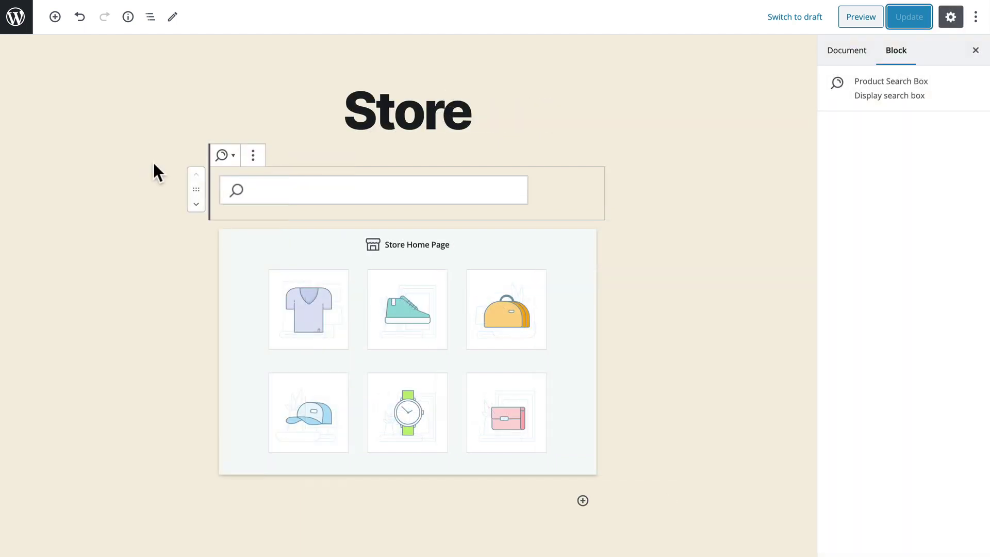
click(252, 156)
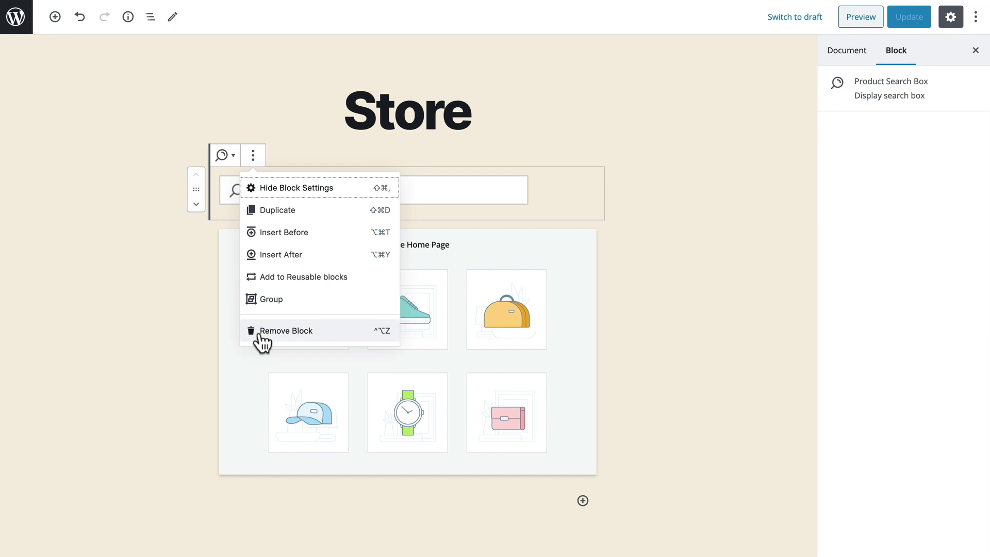
click(292, 331)
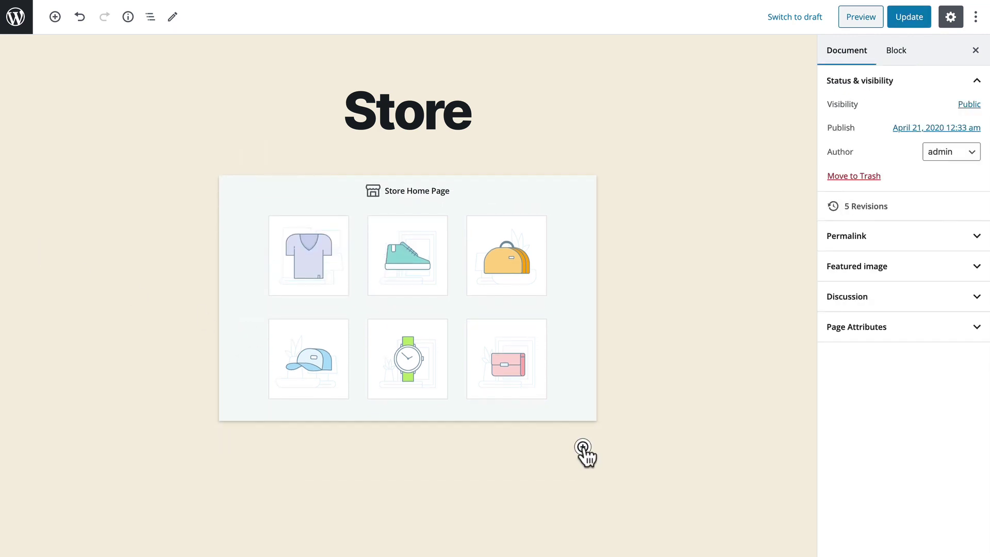
- Browse the Ecwid store blocks in the inserter, then close it without adding anything
click(582, 446)
click(610, 227)
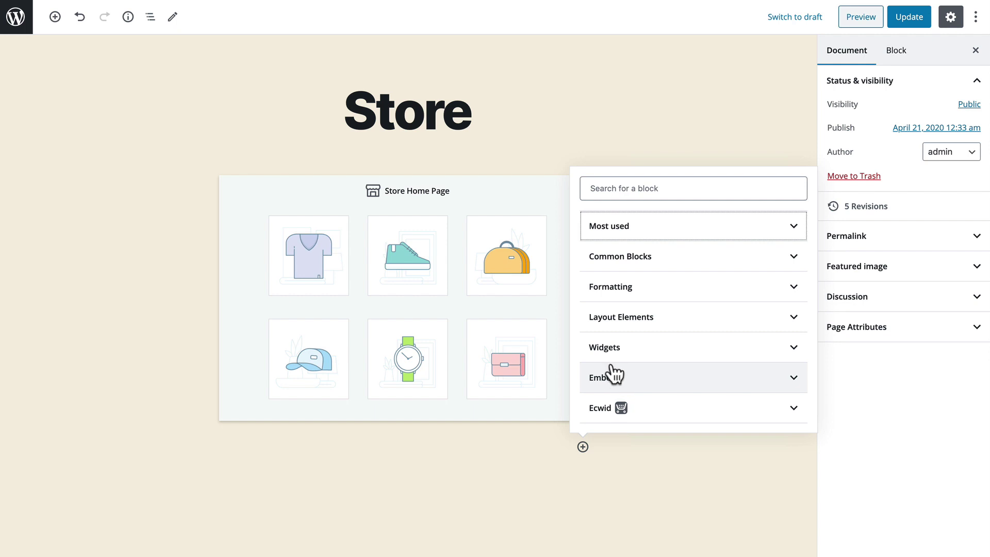
click(623, 411)
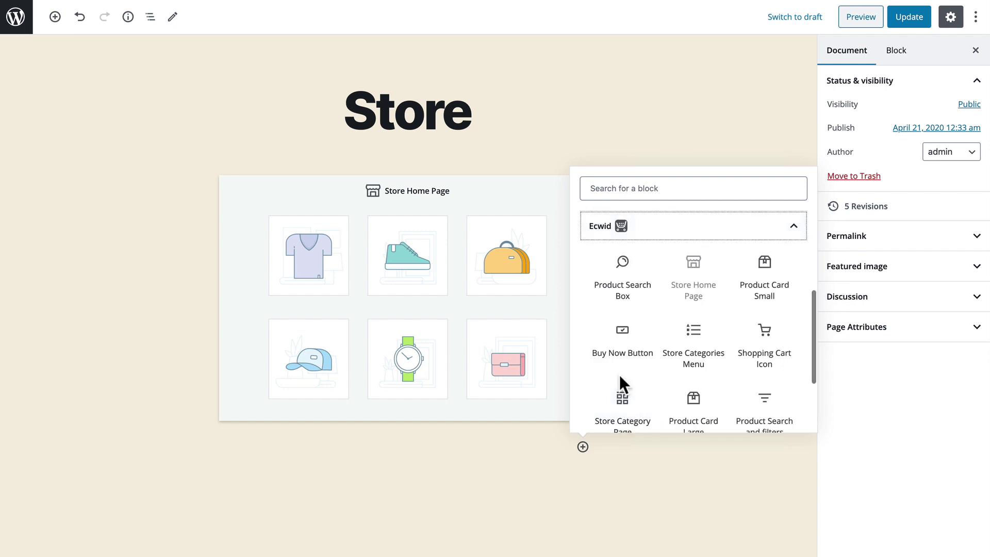
scroll(620, 374, down, 3)
scroll(673, 409, up, 2)
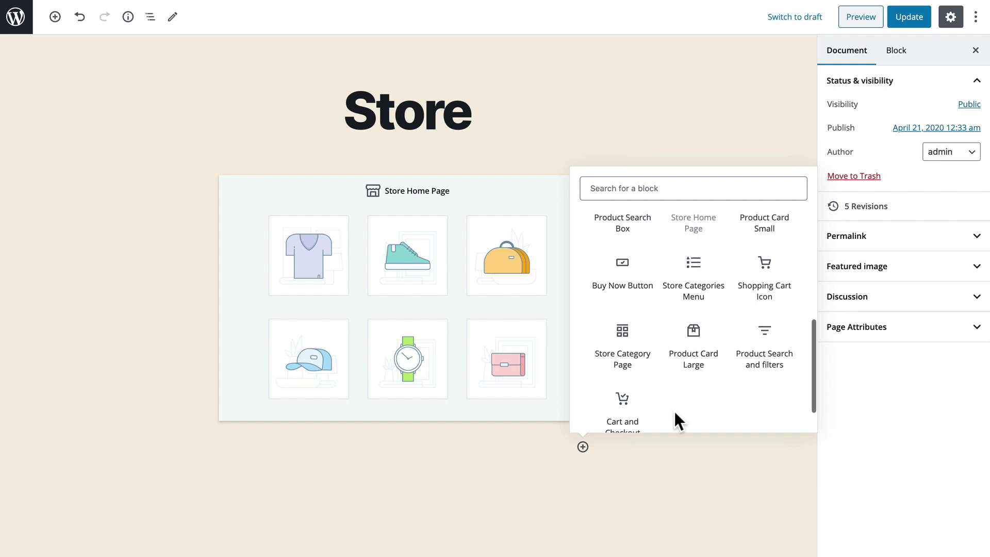
click(802, 76)
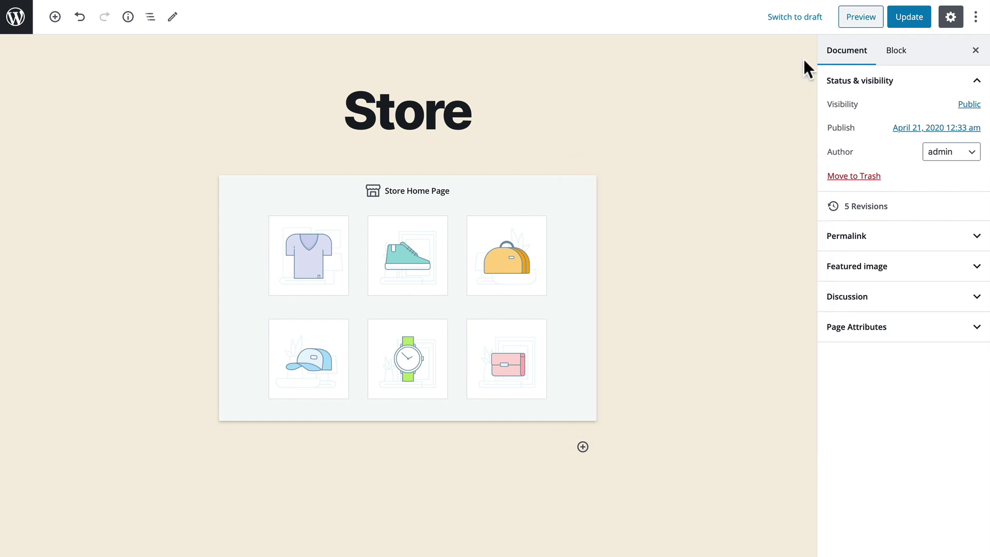
- Select the Store Home Page block with the sidebar on Block settings
click(848, 55)
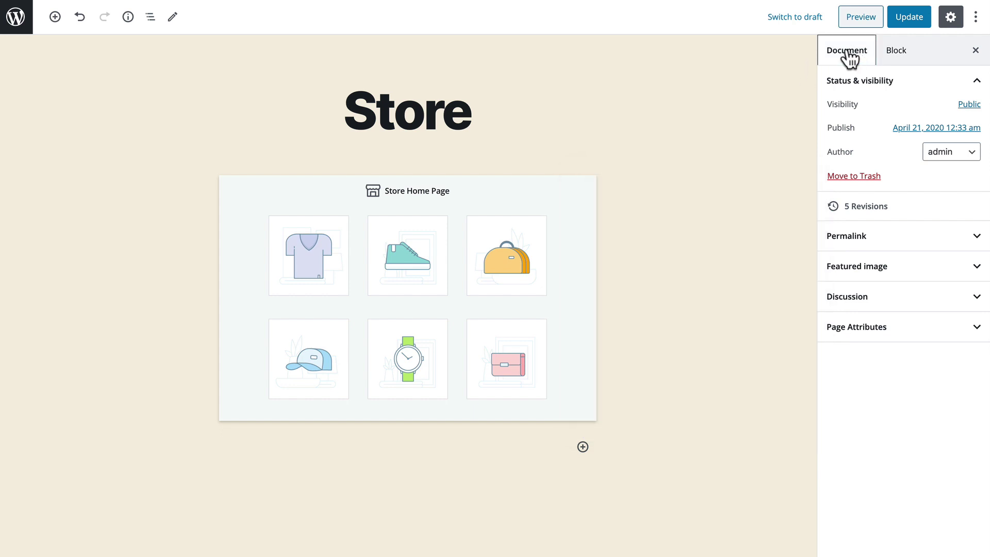
click(897, 54)
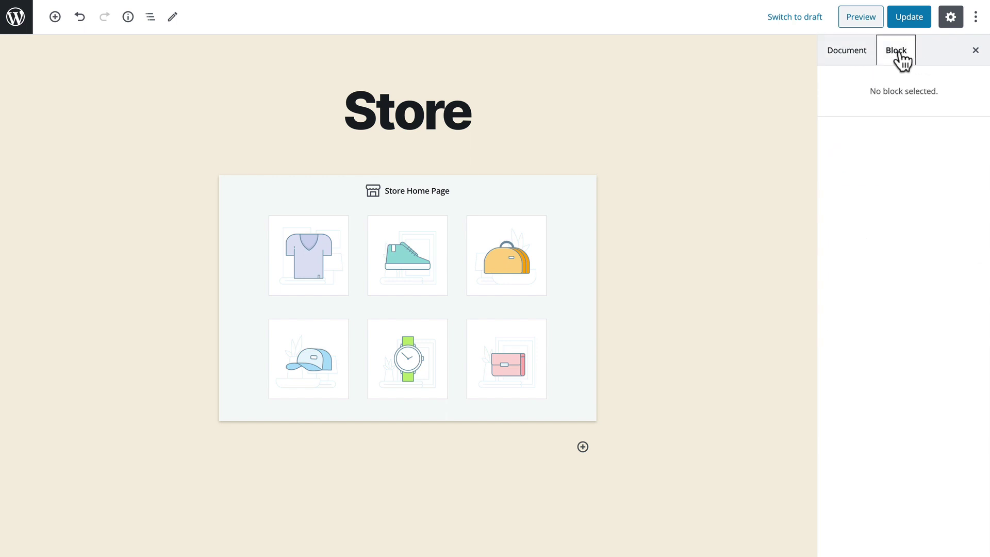
click(463, 284)
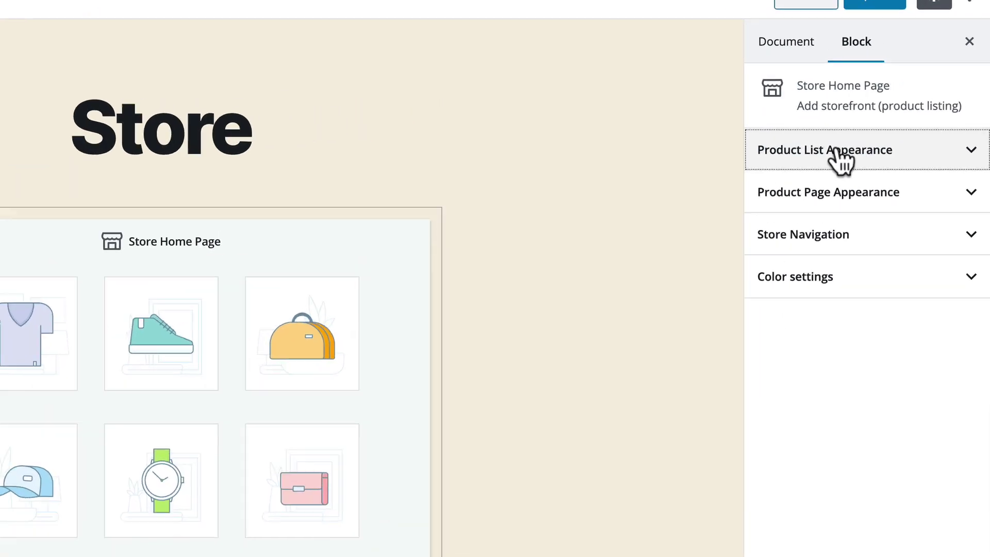
- Set product list thumbnails to S with a taller ratio, show Buy now buttons and hover images
click(881, 126)
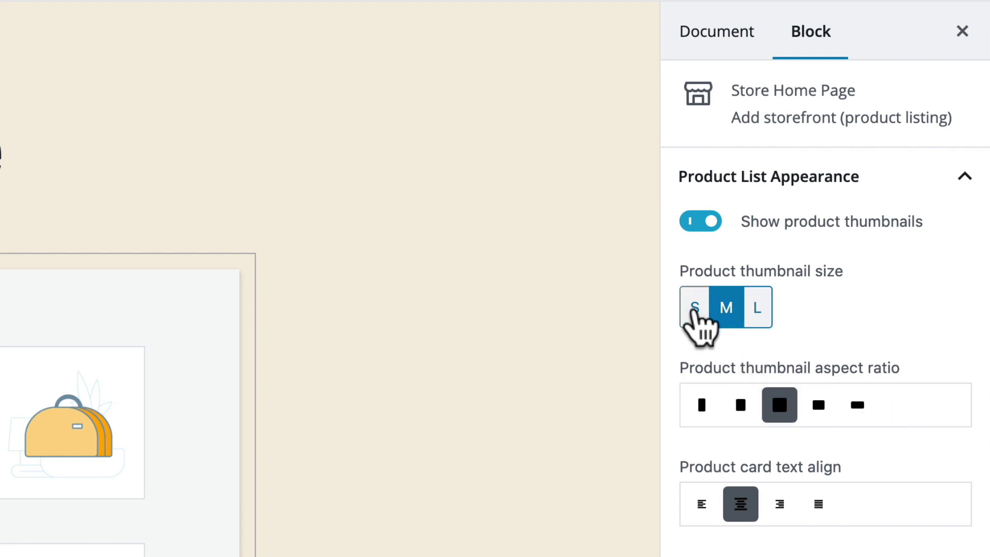
click(694, 308)
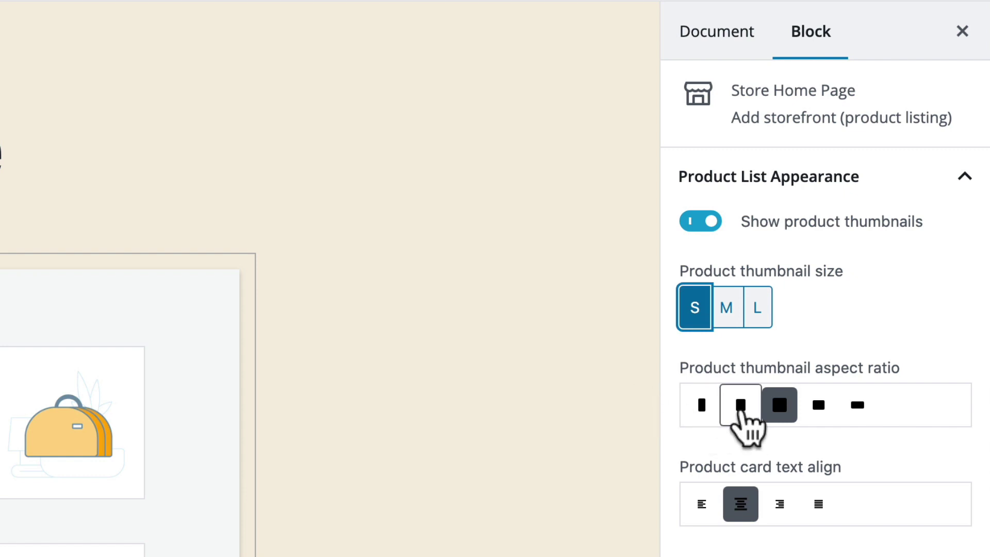
click(740, 406)
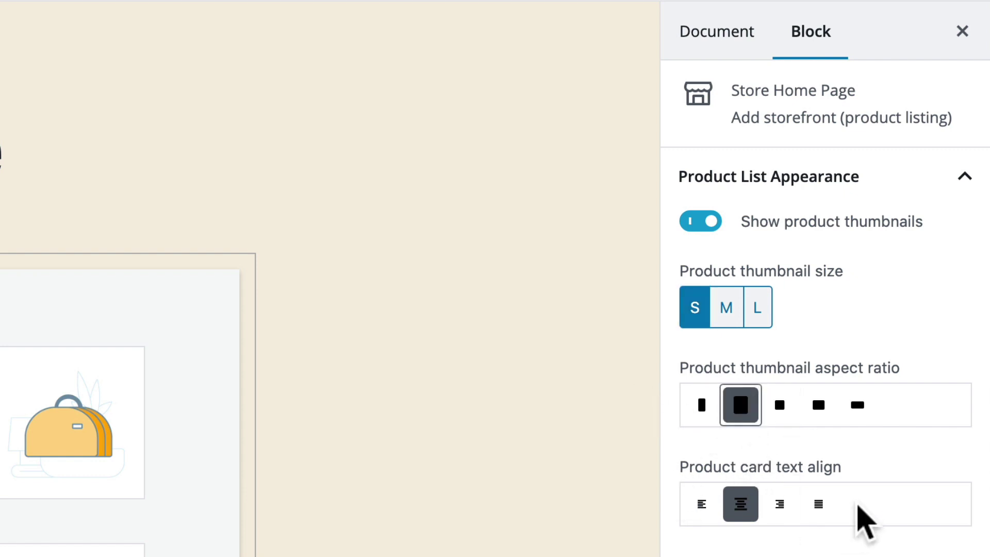
scroll(860, 520, down, 10)
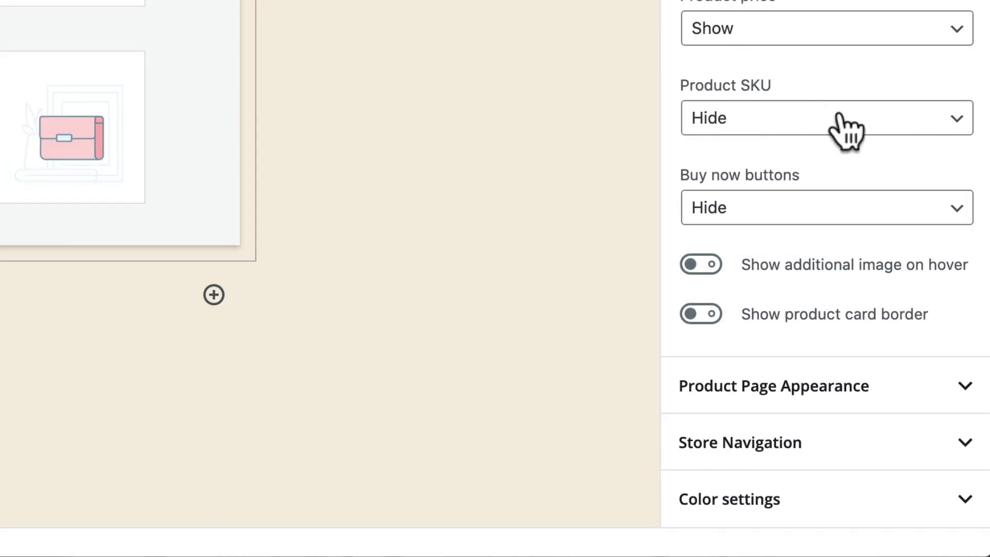
click(721, 209)
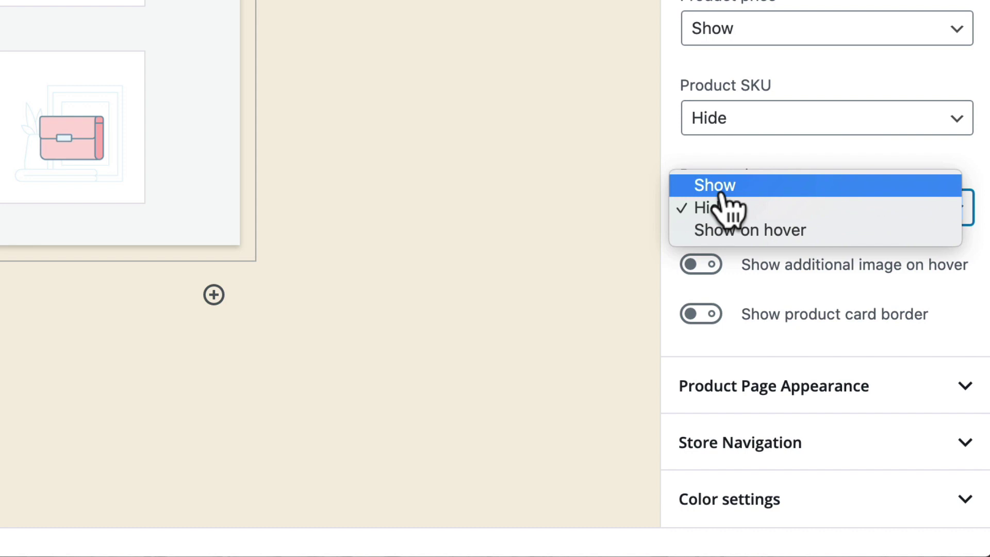
click(721, 187)
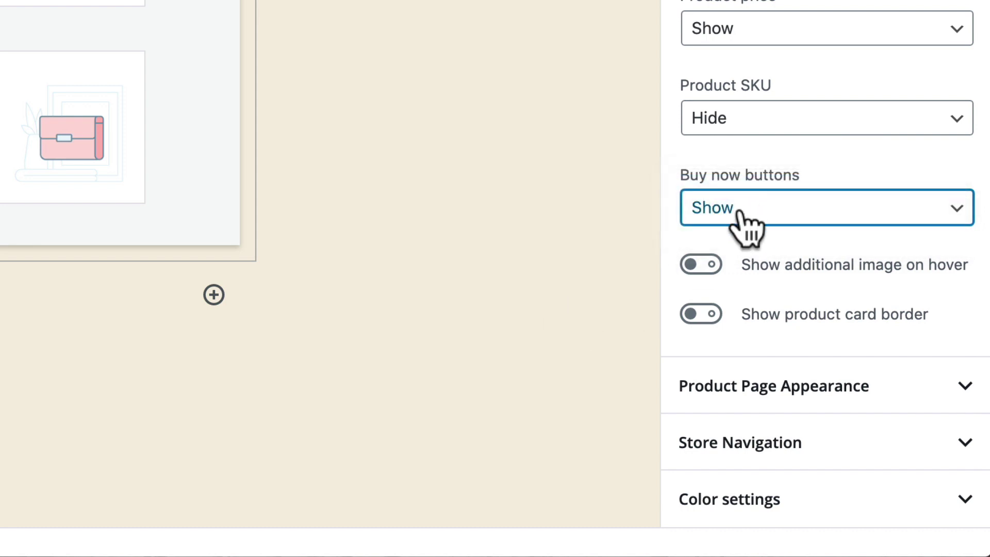
scroll(736, 216, down, 1)
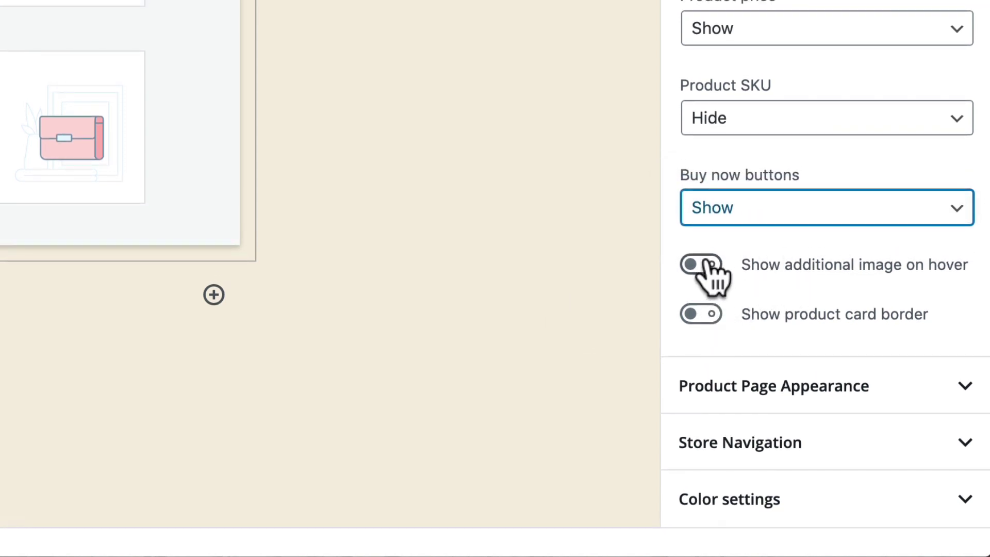
click(704, 264)
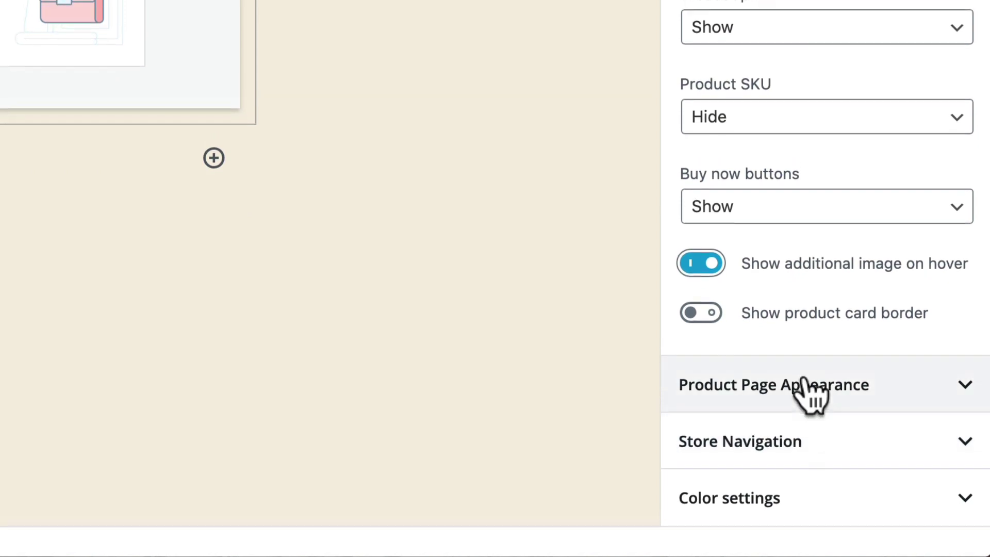
- Choose '2 columns, image on the right' as the Product page layout
click(805, 385)
scroll(812, 394, down, 5)
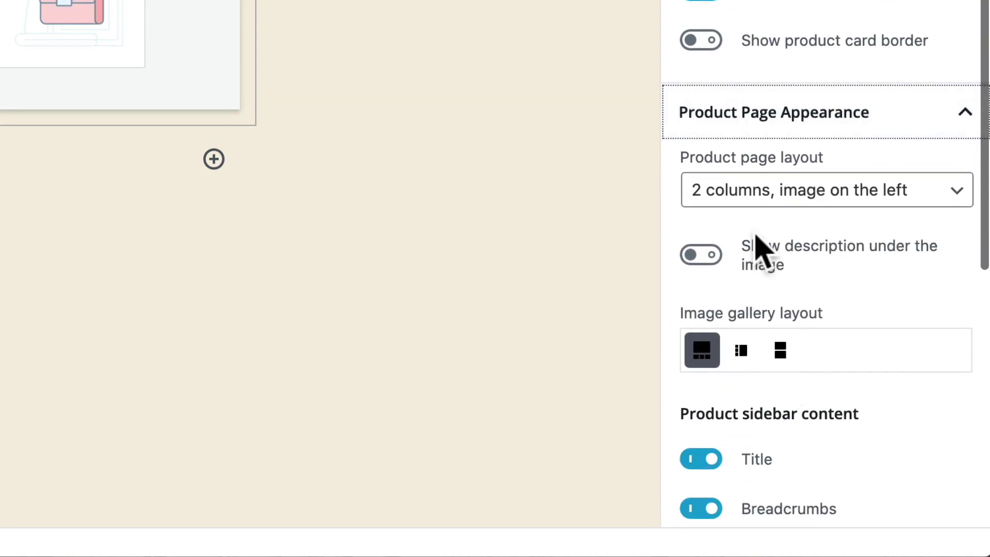
click(891, 200)
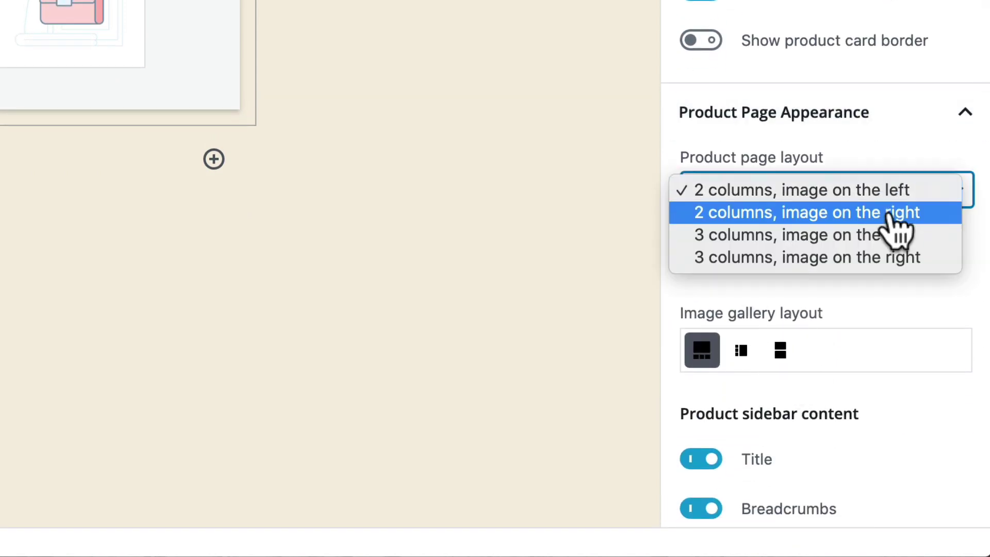
click(835, 216)
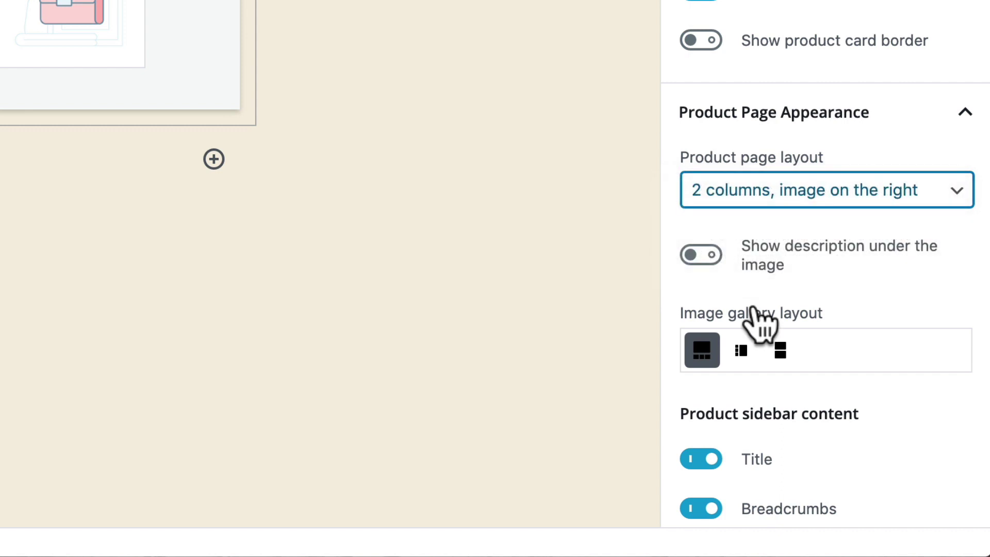
scroll(756, 309, down, 10)
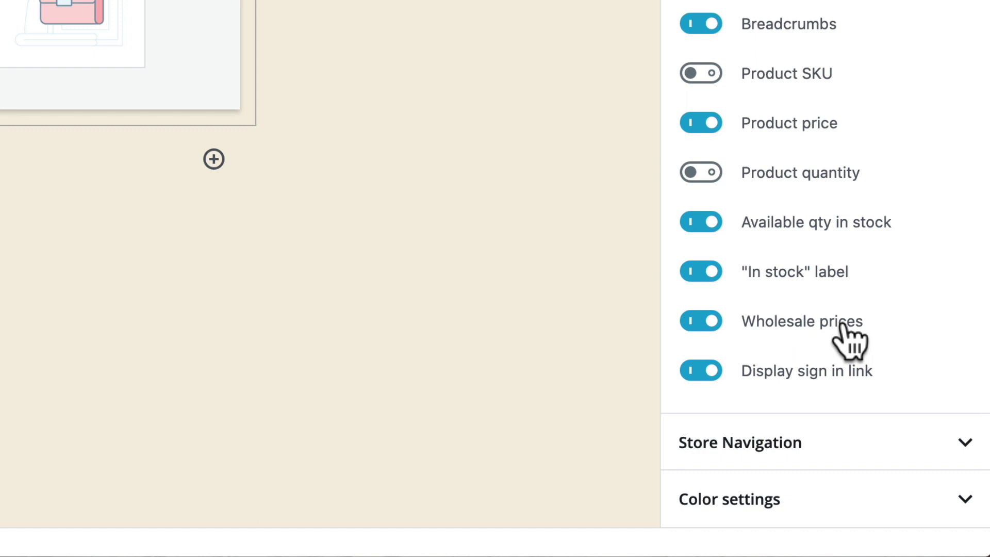
- Expand and review the Store Navigation and Color settings of the storefront block
click(752, 451)
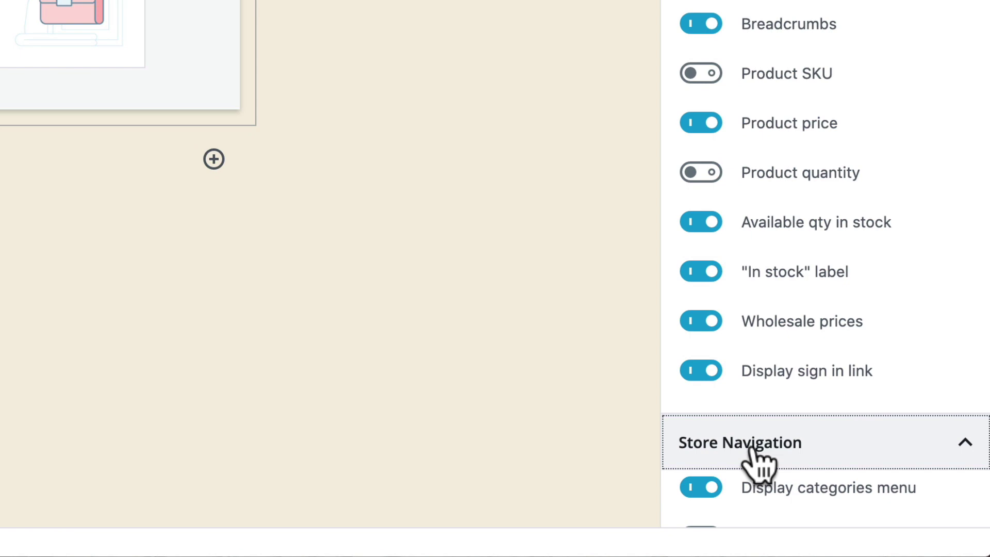
scroll(757, 461, down, 8)
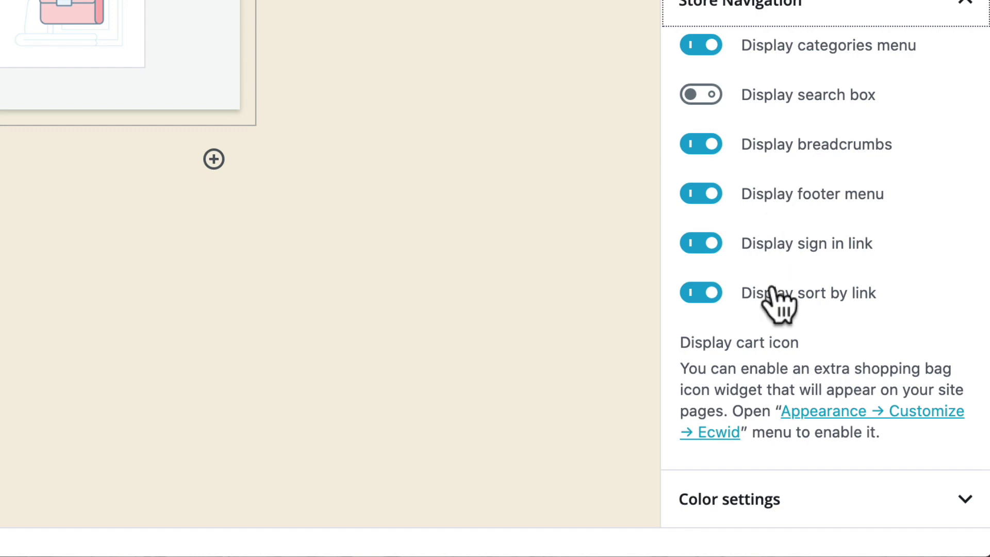
scroll(763, 299, down, 1)
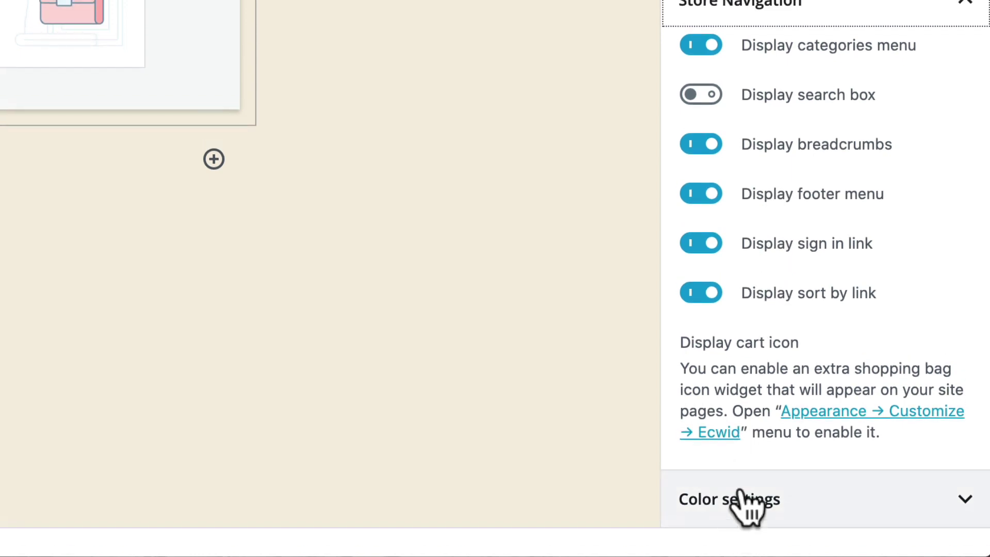
click(742, 503)
scroll(759, 309, down, 8)
scroll(887, 306, up, 3)
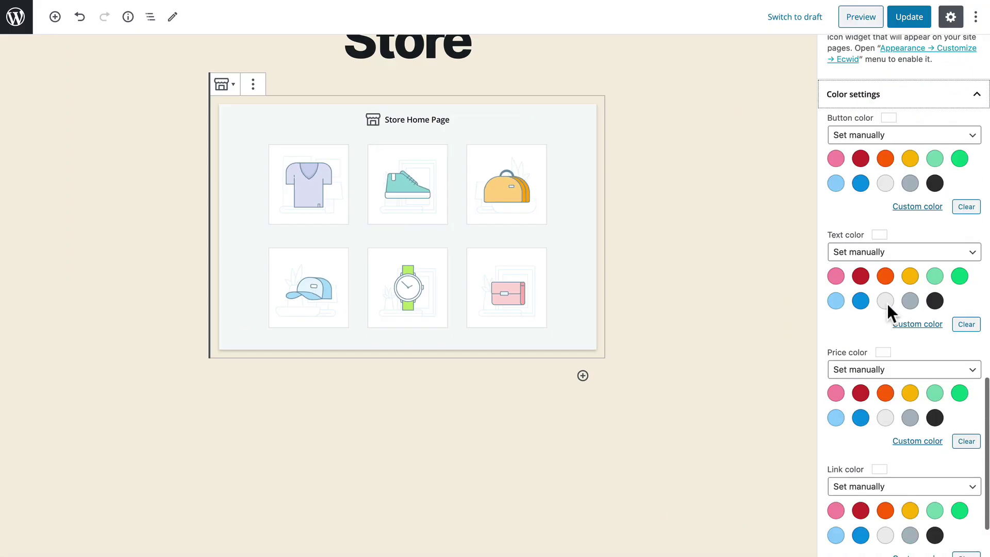
scroll(886, 303, up, 1)
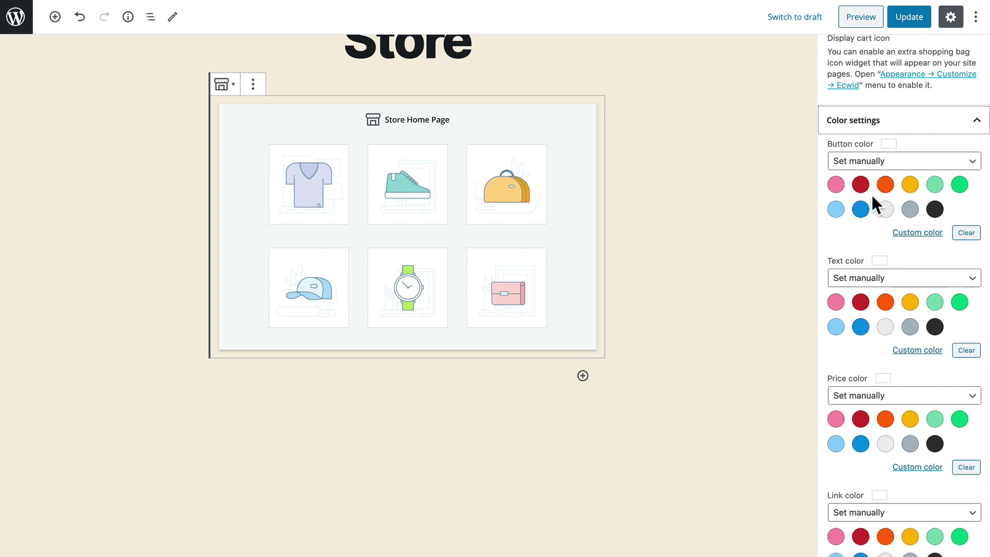
scroll(860, 392, down, 1)
scroll(855, 440, down, 3)
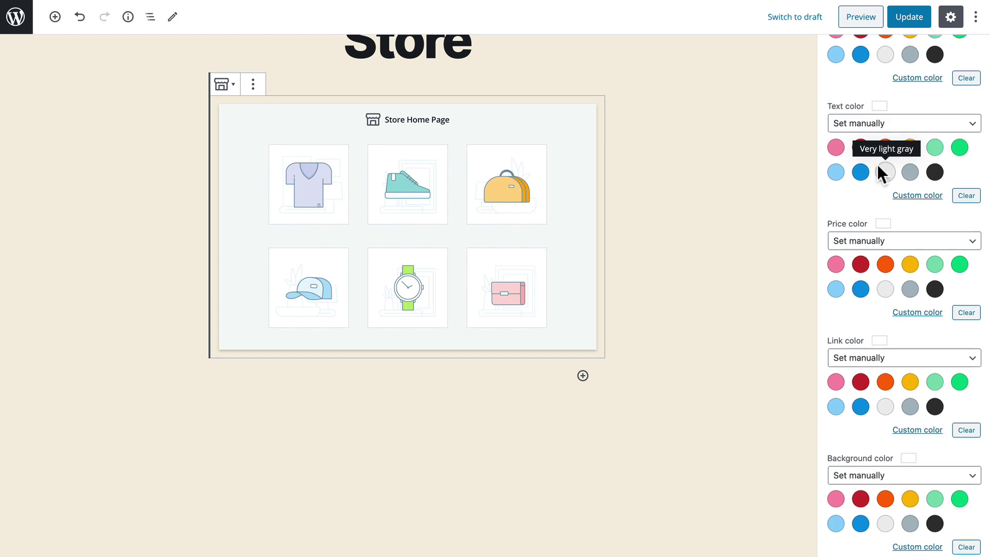
scroll(866, 167, up, 10)
click(908, 20)
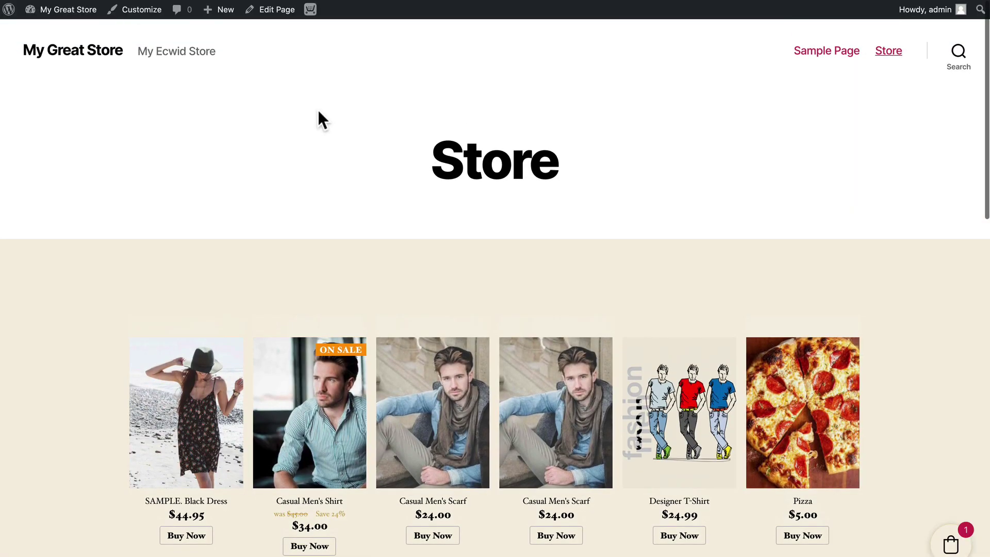
scroll(317, 109, down, 4)
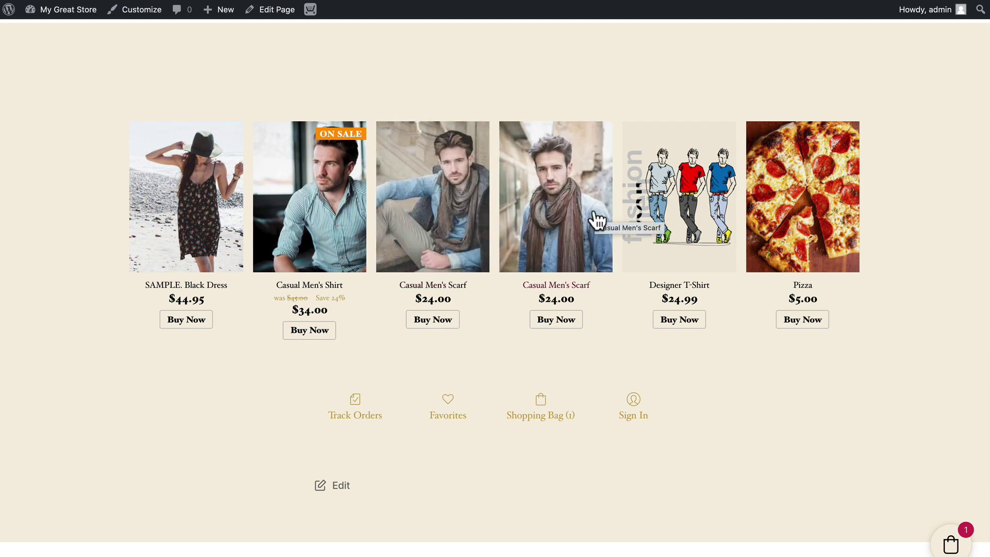
click(185, 320)
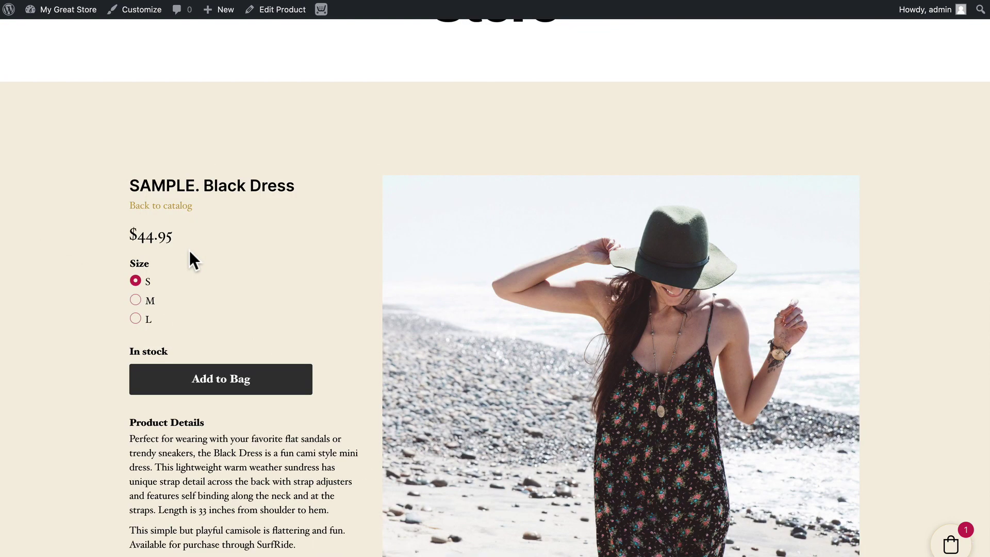
scroll(202, 257, down, 3)
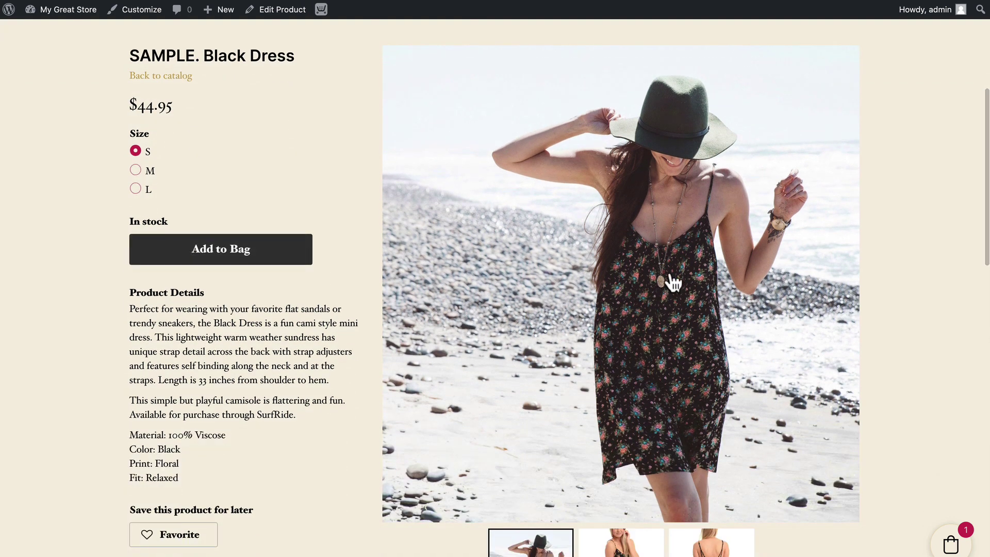
scroll(694, 313, down, 2)
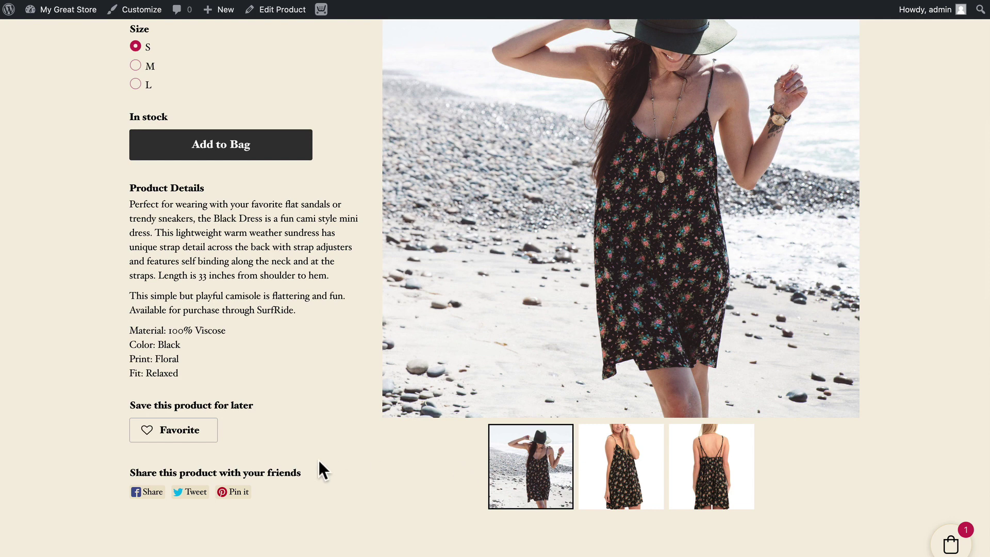
scroll(316, 461, up, 2)
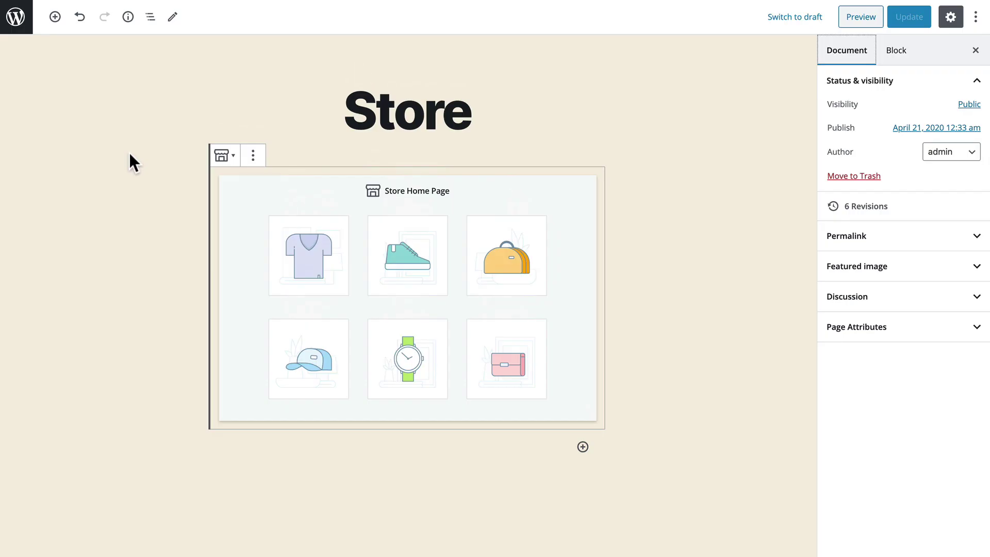
- Show the Store block's settings in the editor sidebar again
click(896, 50)
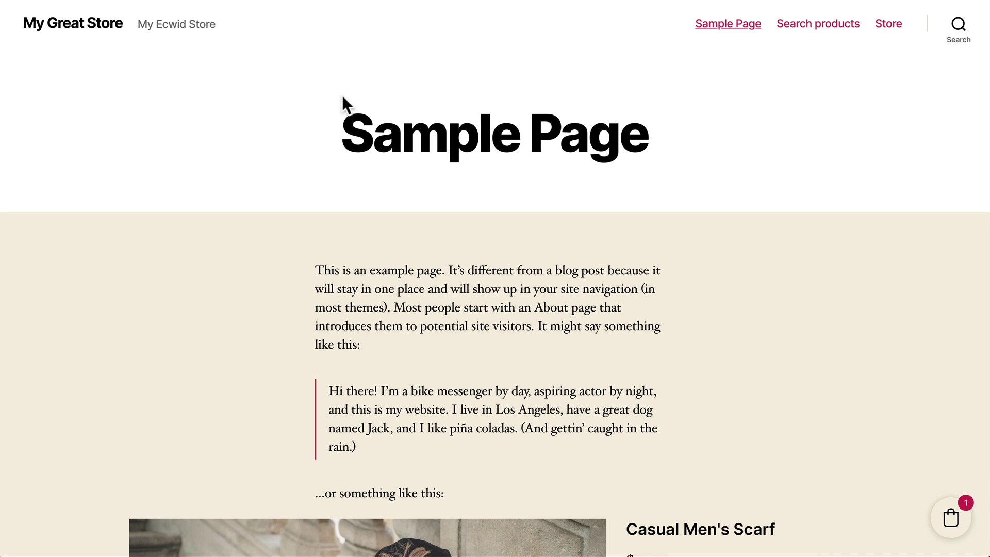
- Go back to the Ecwid settings page and open Appearance > Customize with a live Store preview
click(186, 5)
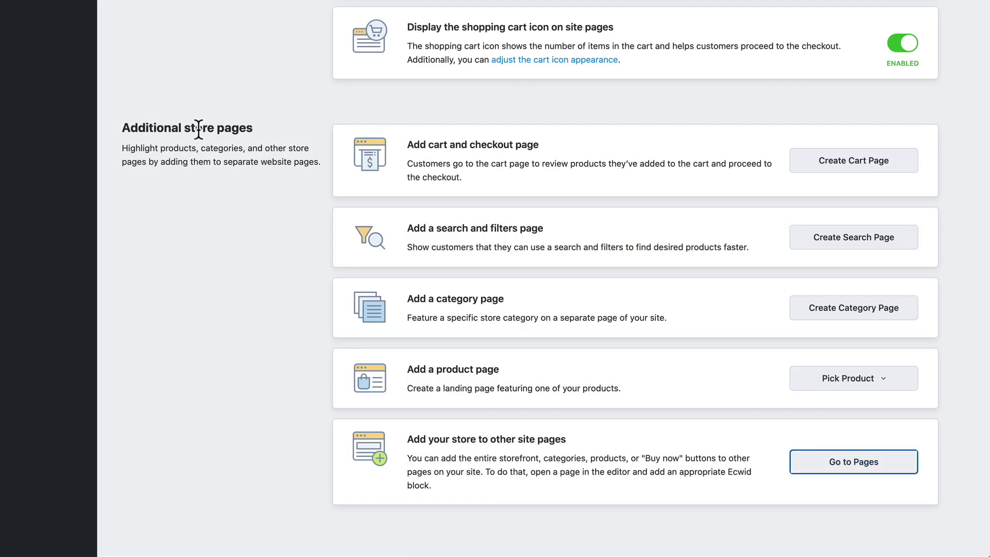
scroll(168, 129, up, 12)
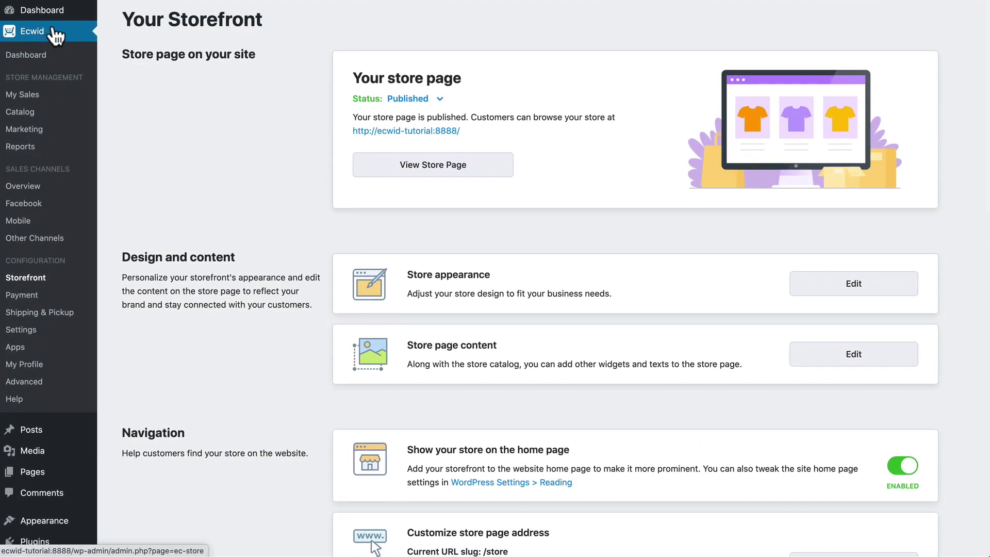
mouse_move(21, 520)
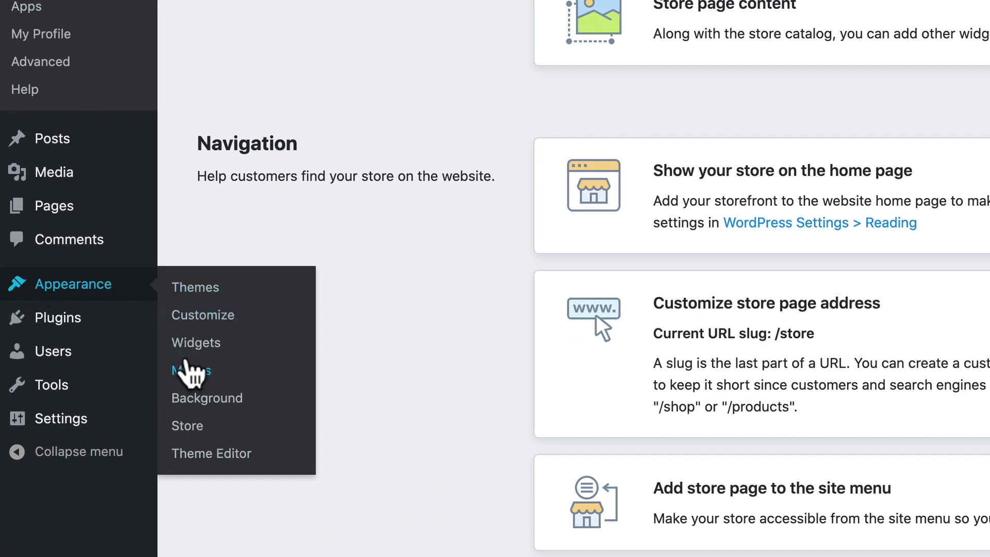
click(201, 317)
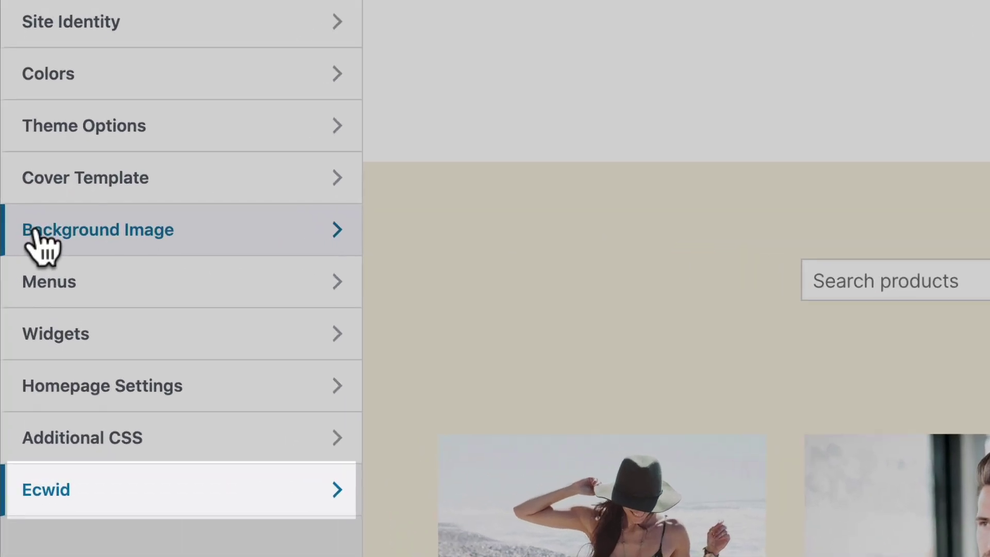
- Open the Ecwid Shopping Cart Widget settings and keep the cart displayed on store pages
click(42, 499)
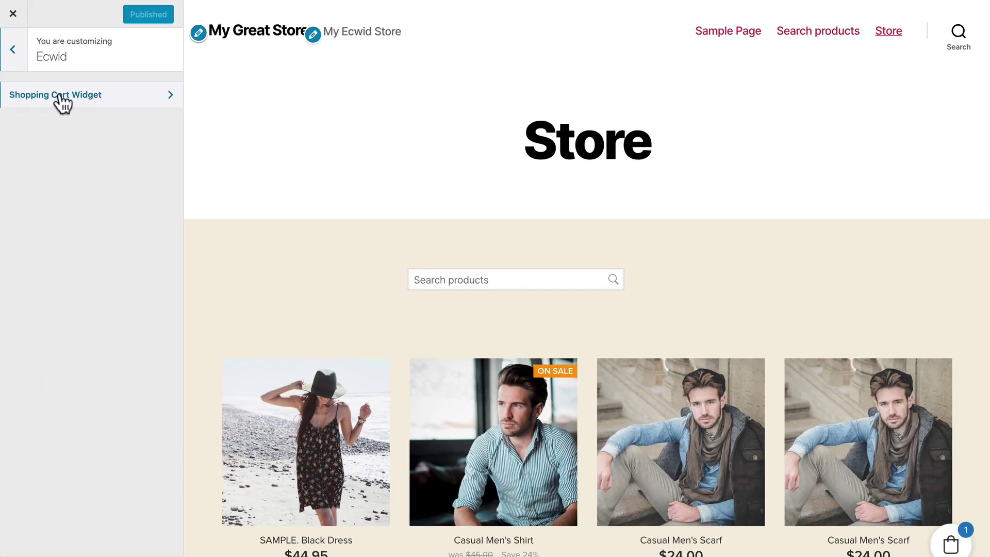
click(39, 101)
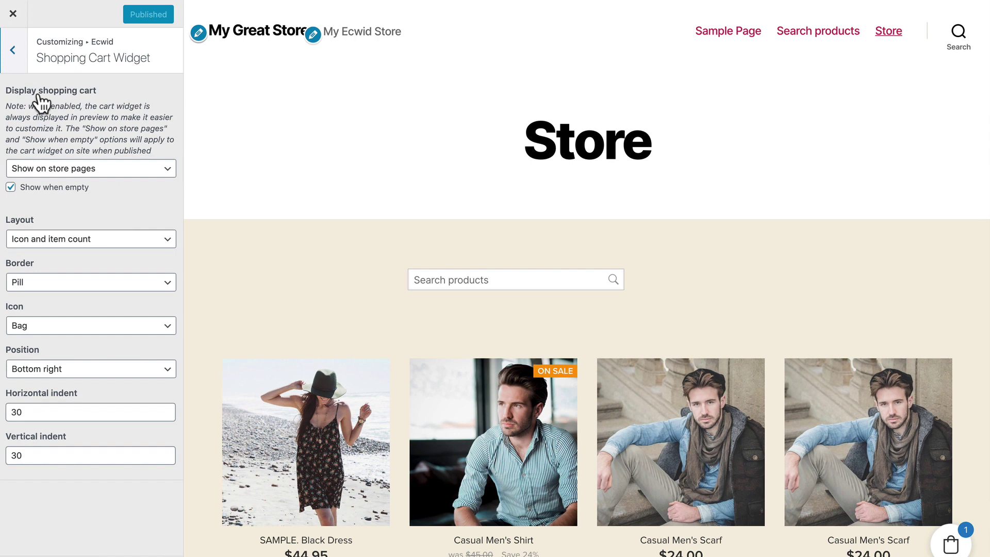
click(36, 169)
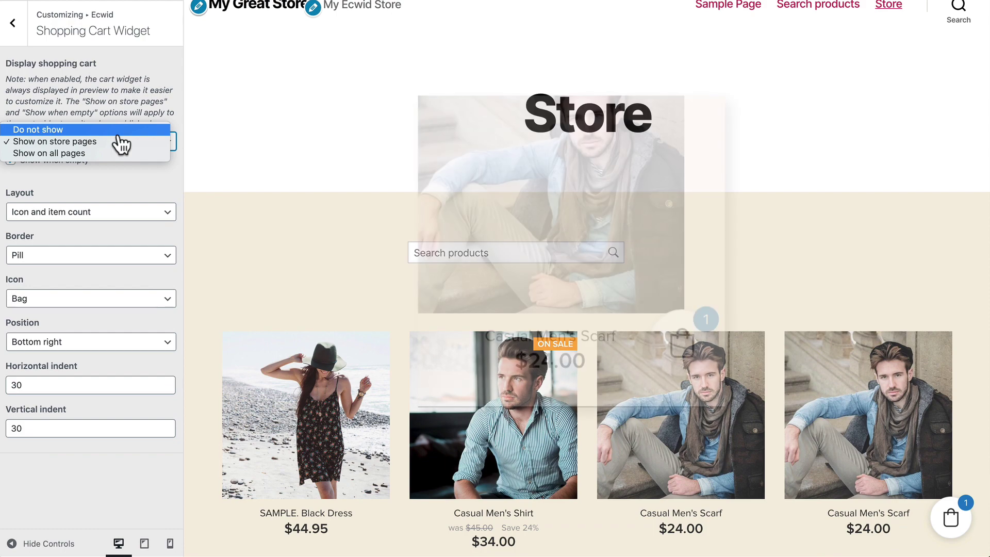
click(121, 142)
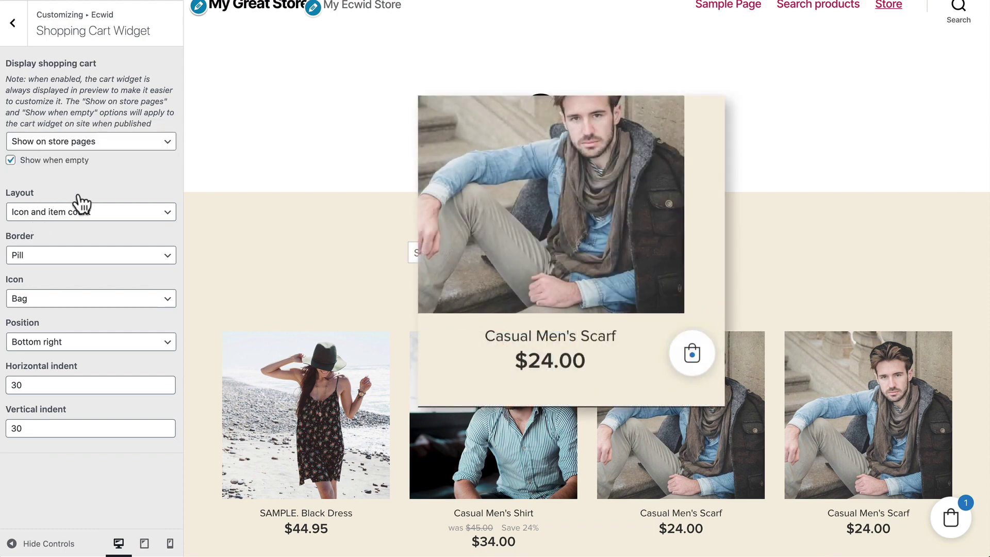
- Try the small icon layouts, then set Layout to 'Icon, label, item count, subtotal and link'
click(44, 217)
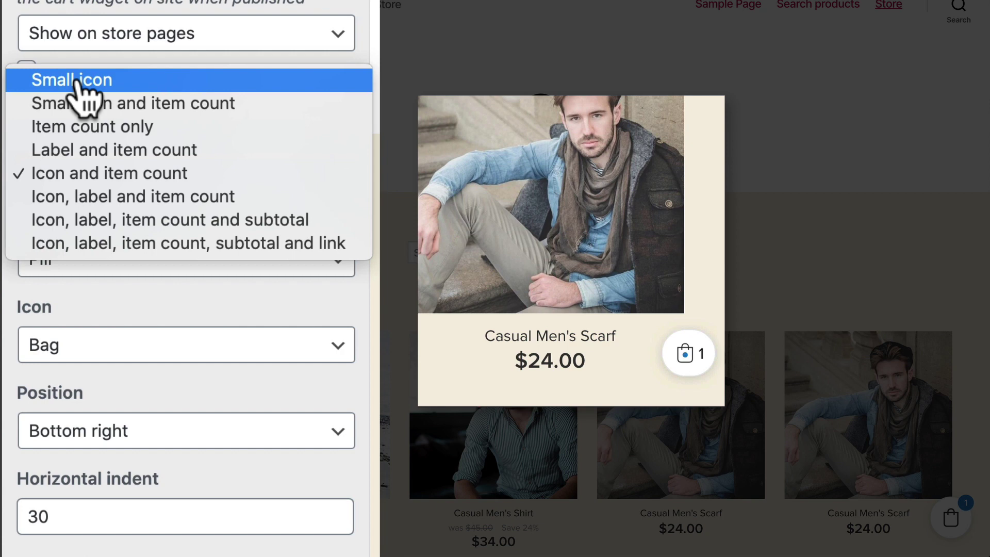
click(37, 165)
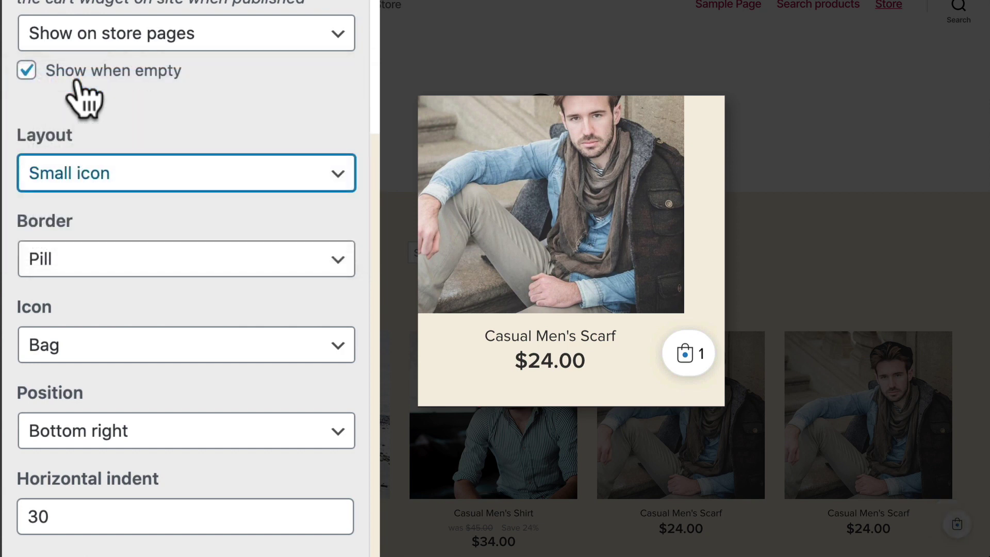
click(82, 175)
click(78, 196)
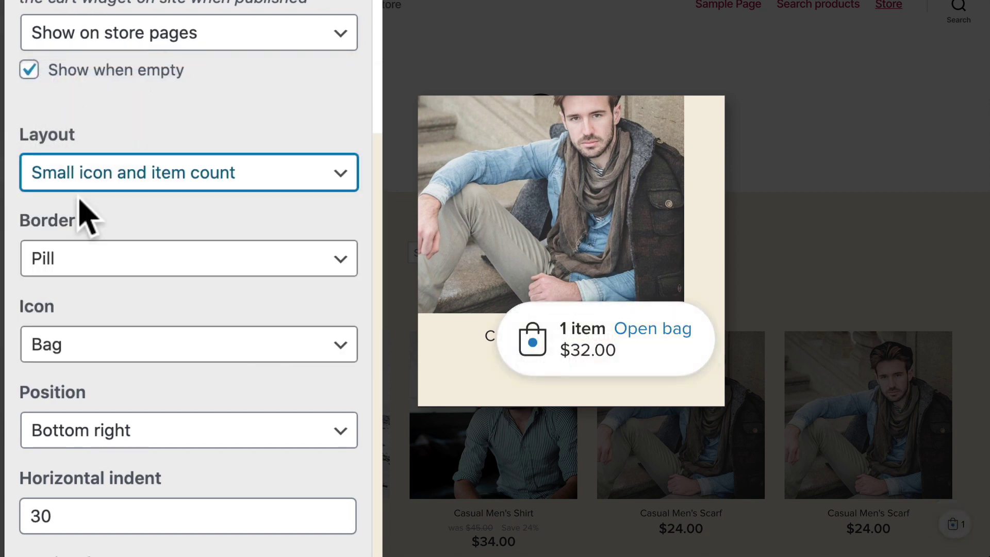
click(77, 183)
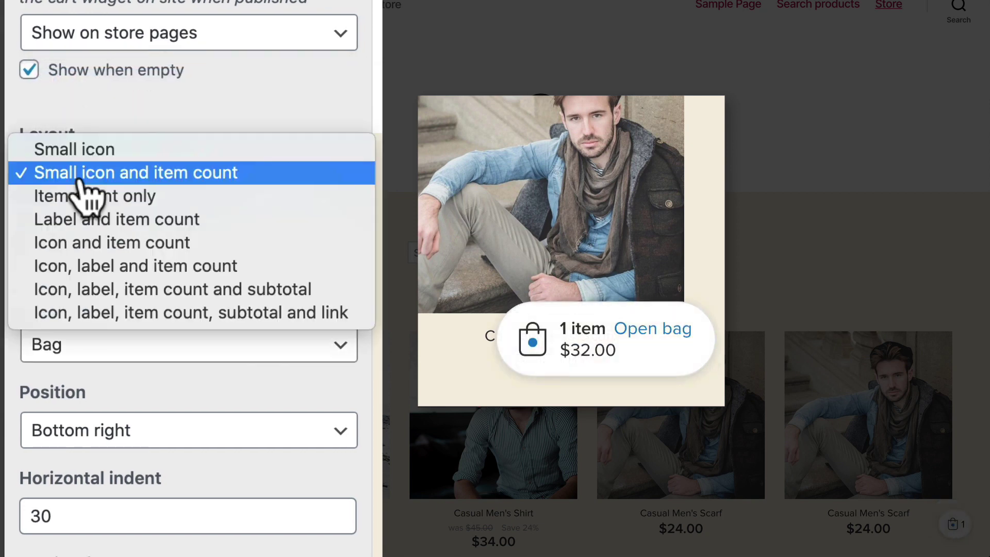
click(72, 310)
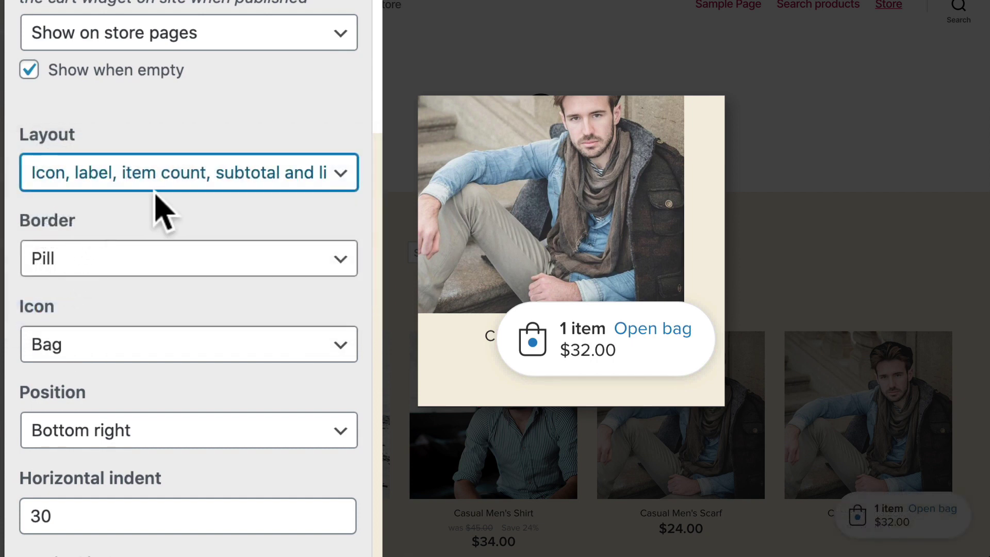
click(291, 178)
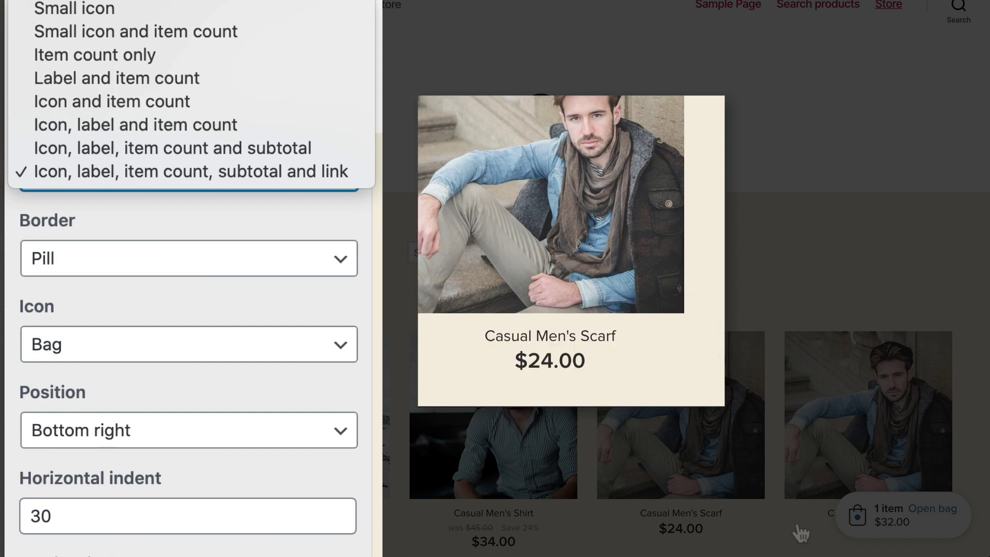
- Keep the full layout and try a Rectangle border on the cart widget
click(254, 175)
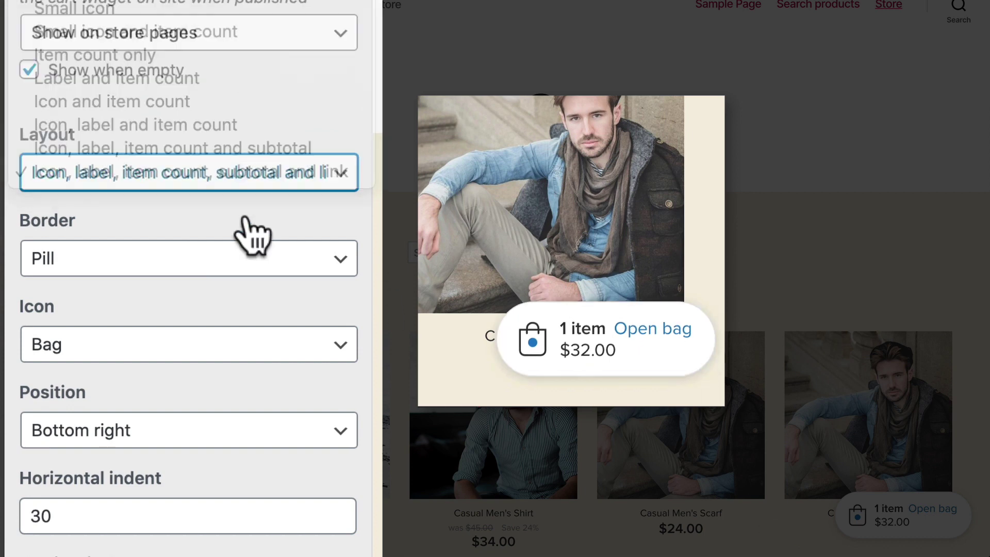
click(95, 261)
click(98, 236)
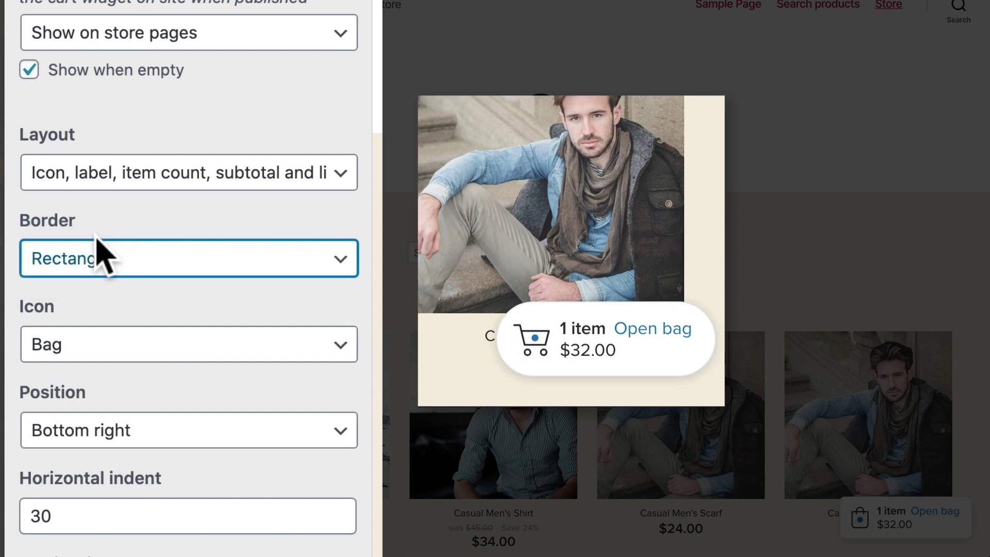
- Change the cart widget icon from Cart to Basket and keep its position at Bottom right
click(77, 345)
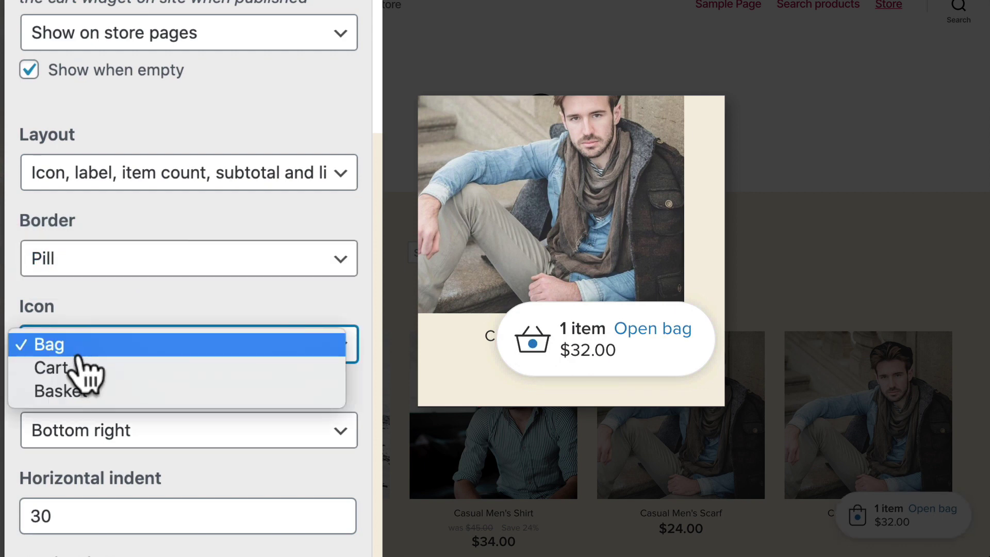
click(76, 369)
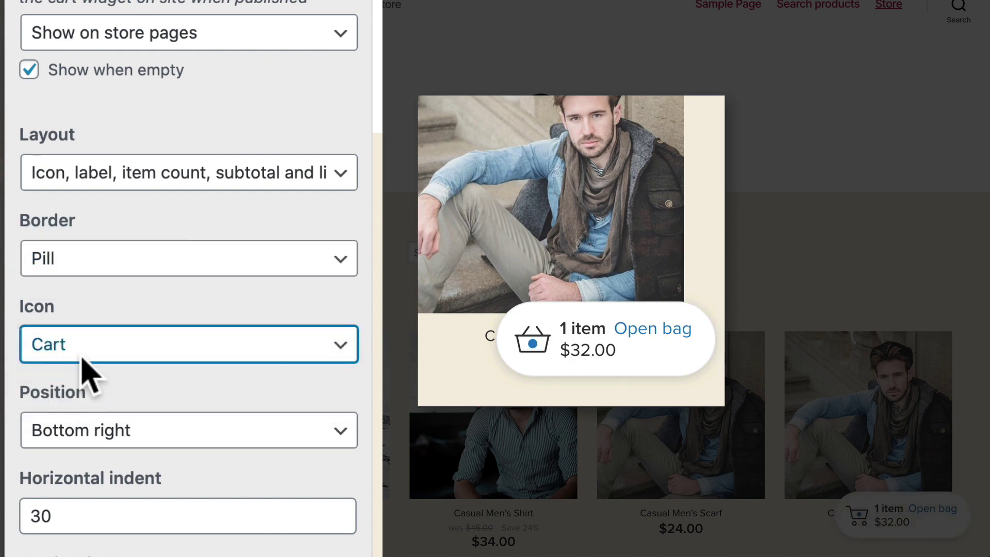
click(83, 353)
click(32, 372)
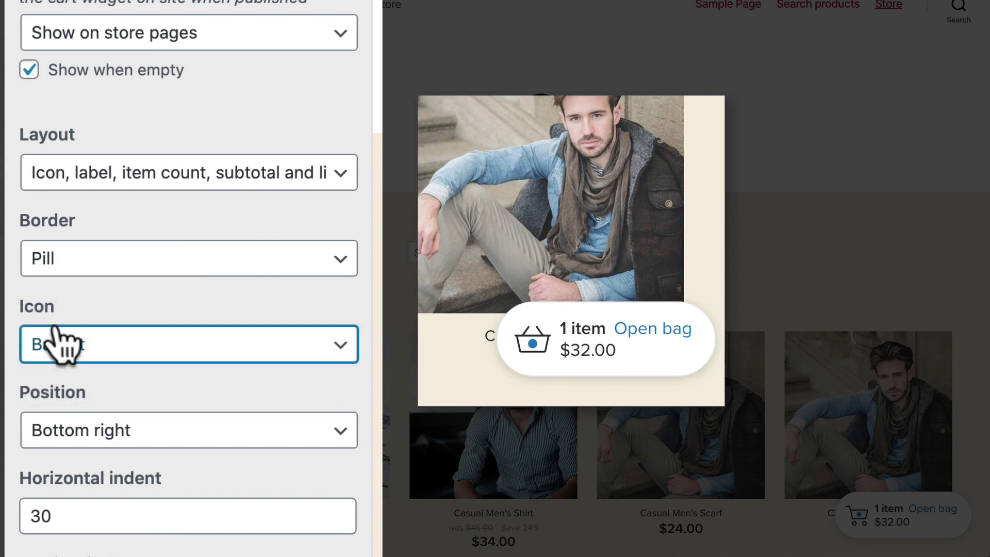
click(62, 432)
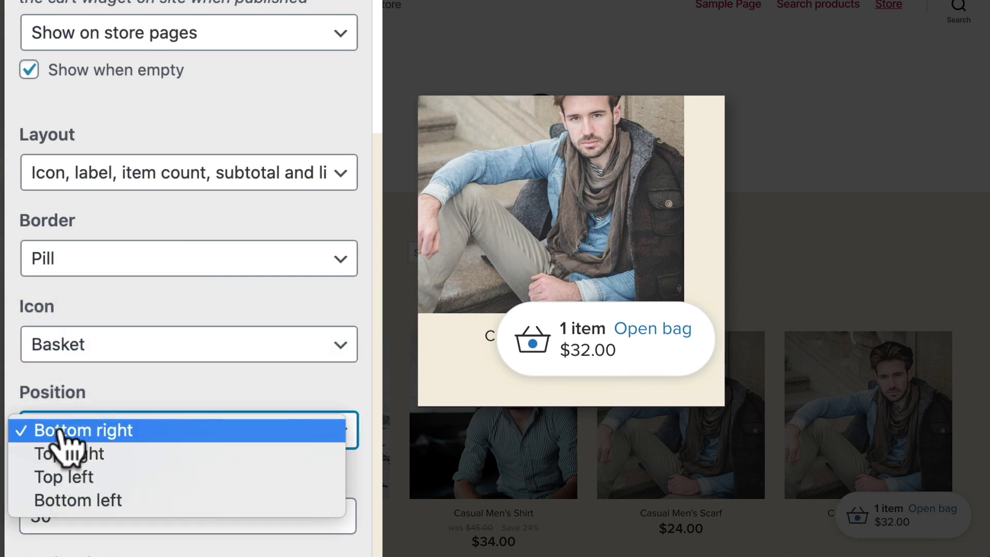
click(102, 391)
scroll(102, 391, down, 3)
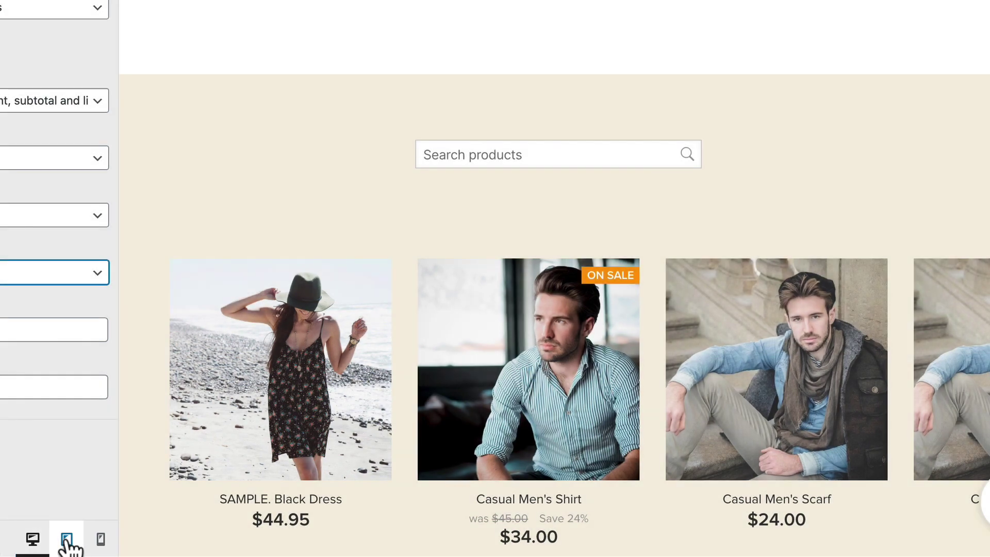
- Preview the basket cart widget at tablet and mobile widths, then return to desktop view
click(66, 539)
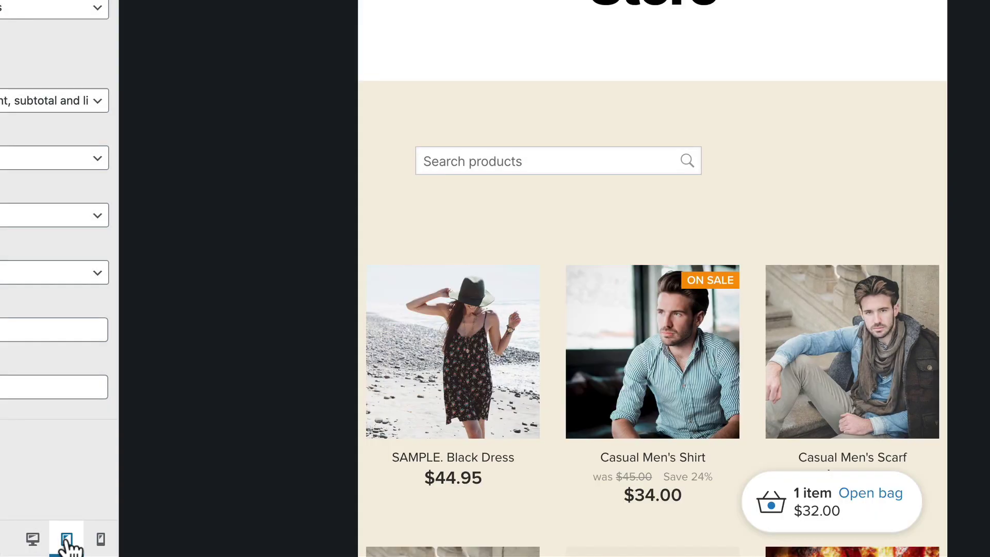
click(101, 539)
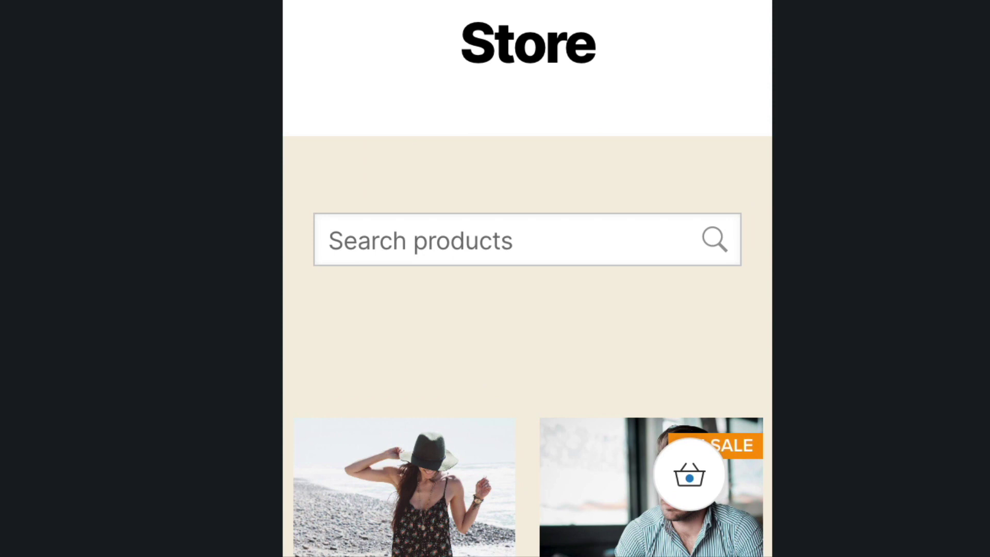
click(139, 541)
click(78, 542)
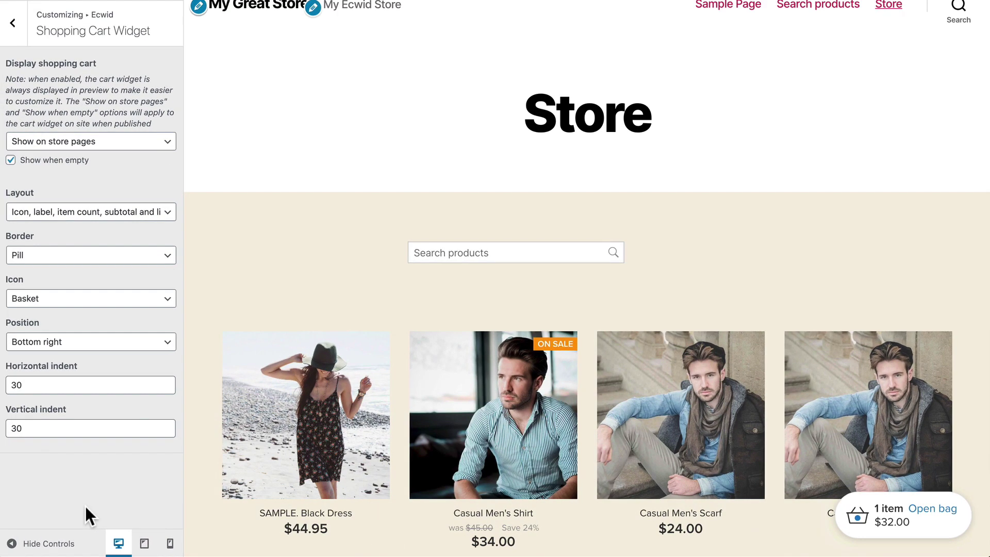